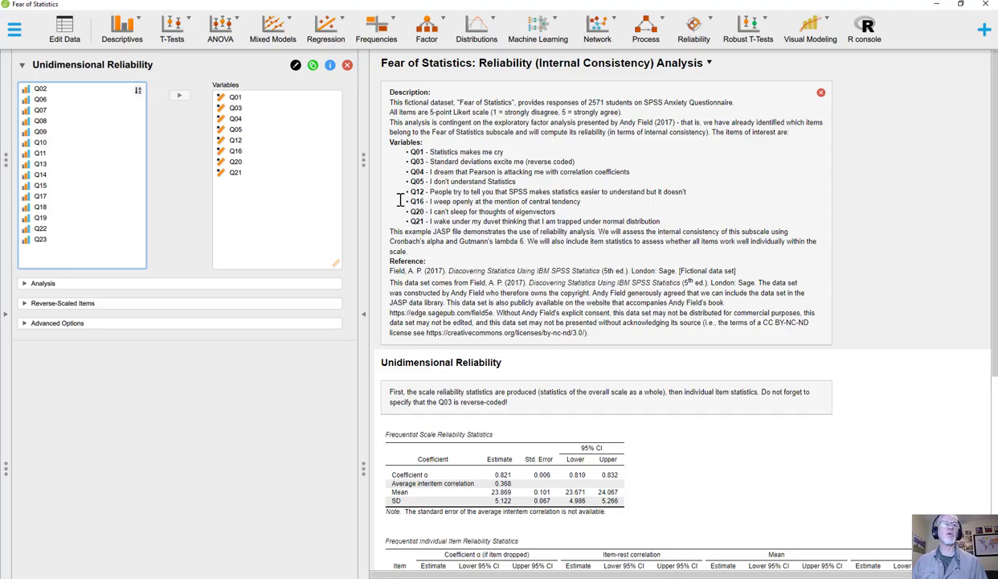
Remove the average interitem correlation, mean and SD from the scale statistics of the reliability analysis.
{"action": "left_click", "coordinate": [42, 286]}
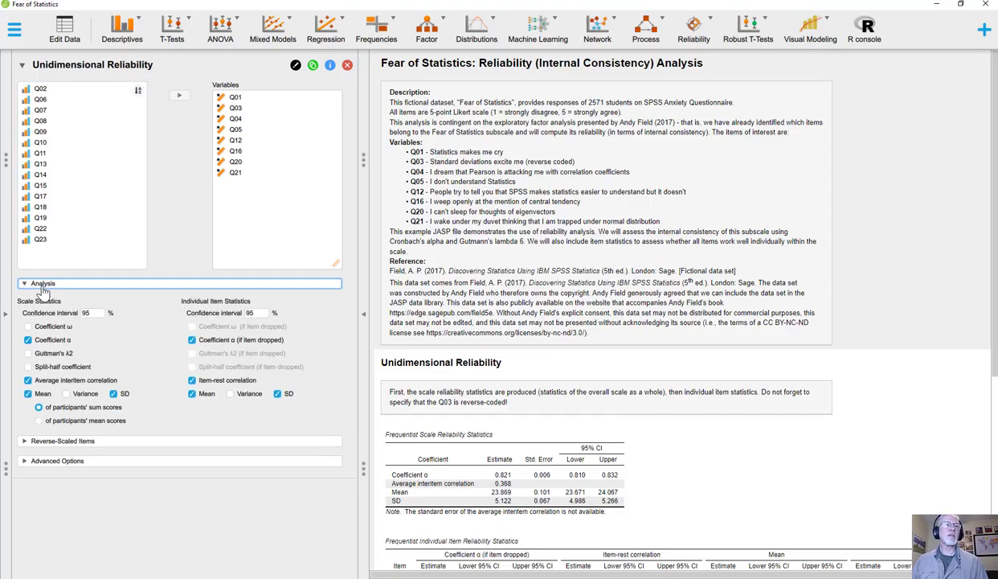
{"action": "left_click", "coordinate": [29, 380]}
{"action": "left_click", "coordinate": [29, 393]}
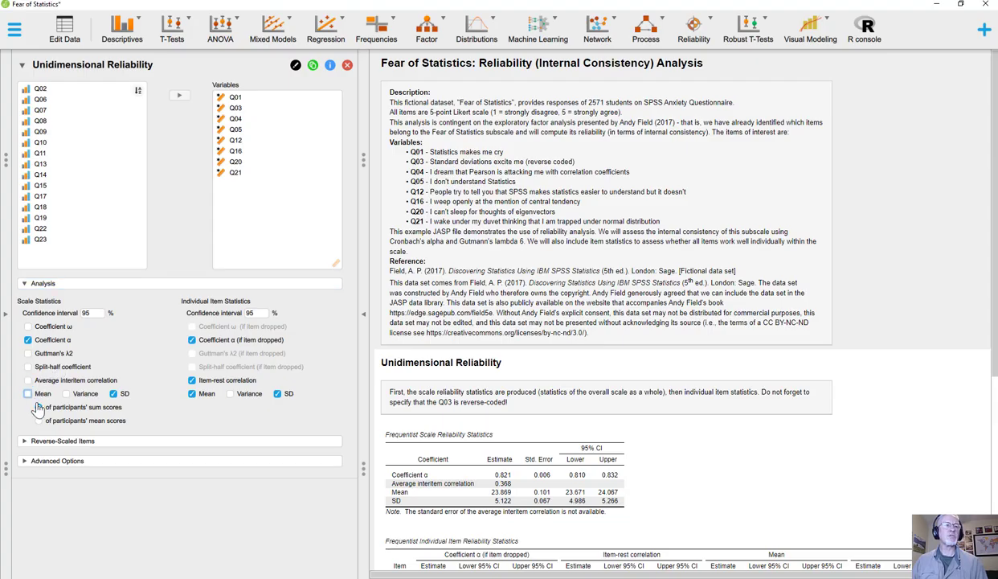
{"action": "left_click", "coordinate": [113, 394]}
Remove the mean, item-rest correlation and Coefficient α (if item dropped) from the individual item statistics.
{"action": "left_click", "coordinate": [192, 393]}
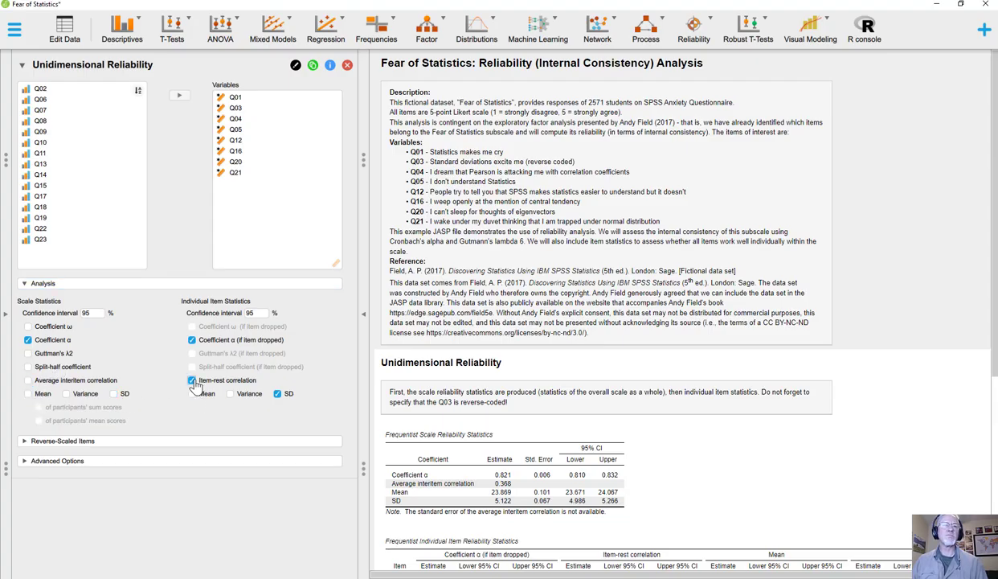
{"action": "left_click", "coordinate": [192, 380]}
{"action": "left_click", "coordinate": [192, 341]}
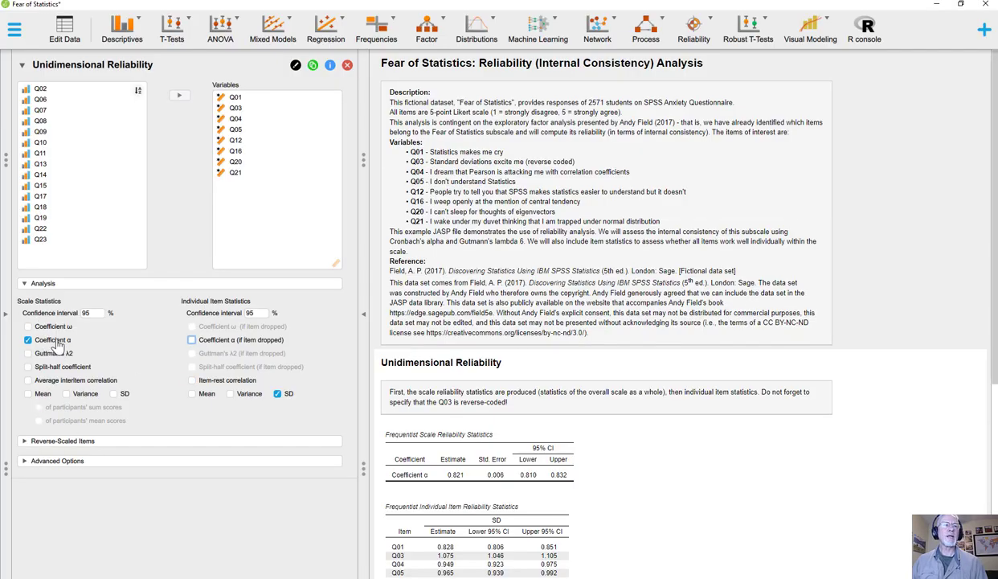
Move Q03 from the reverse-scaled items back to the normal-scaled items.
{"action": "left_click", "coordinate": [62, 444]}
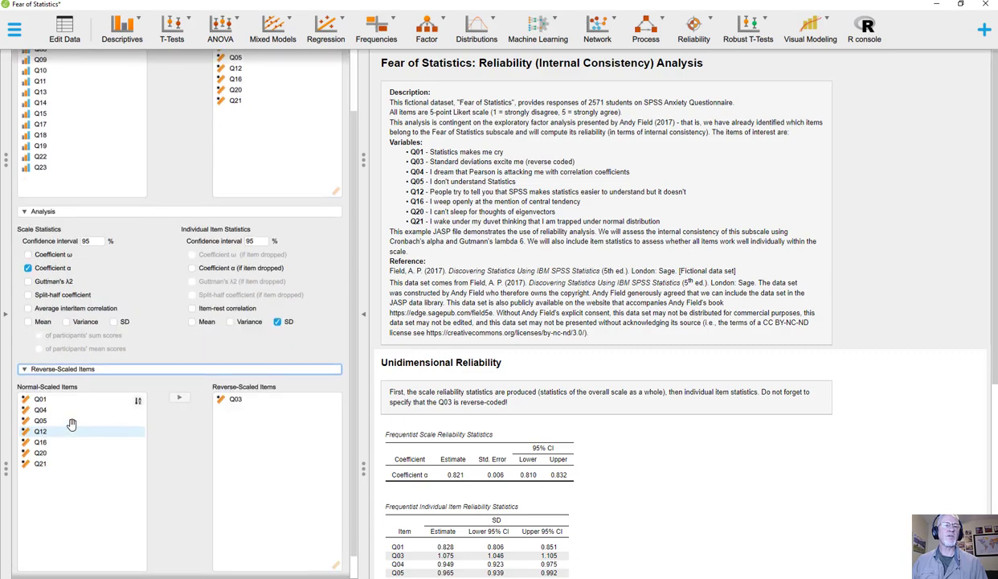
{"action": "left_click", "coordinate": [231, 380]}
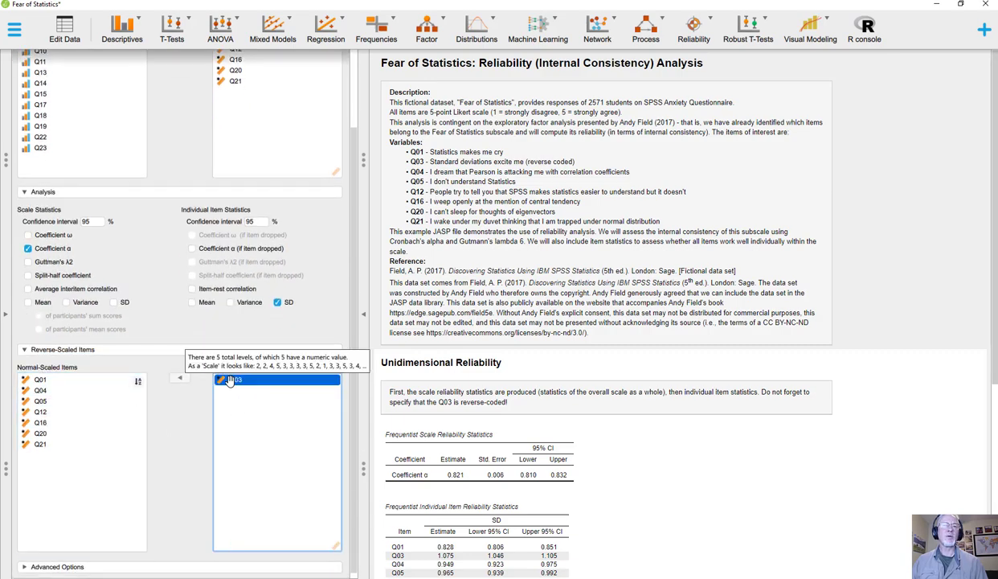
{"action": "left_click", "coordinate": [178, 381]}
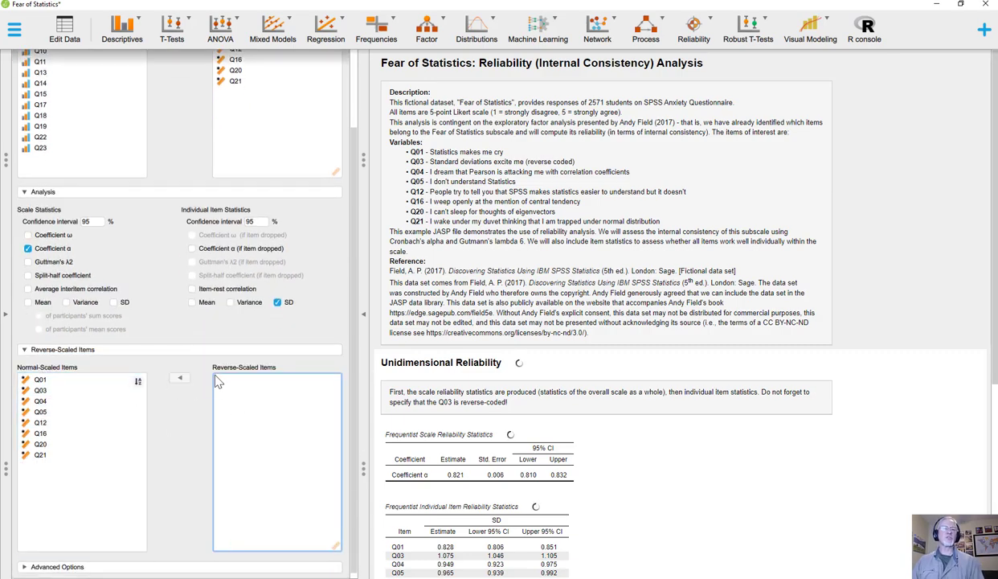
Expand the advanced options and look through the available analysis settings.
{"action": "left_click", "coordinate": [64, 561]}
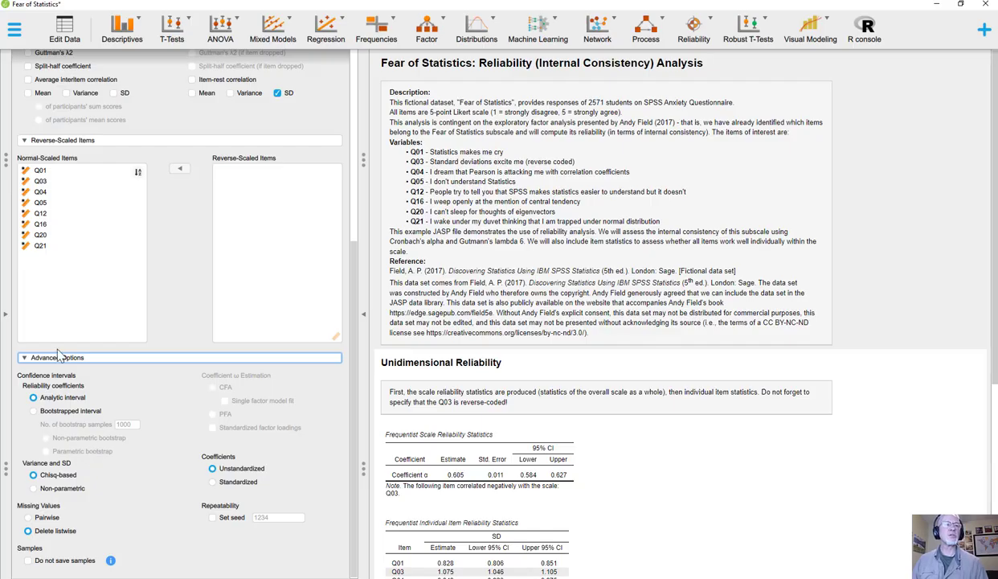
{"action": "scroll", "coordinate": [58, 375], "scroll_direction": "up", "scroll_amount": 3}
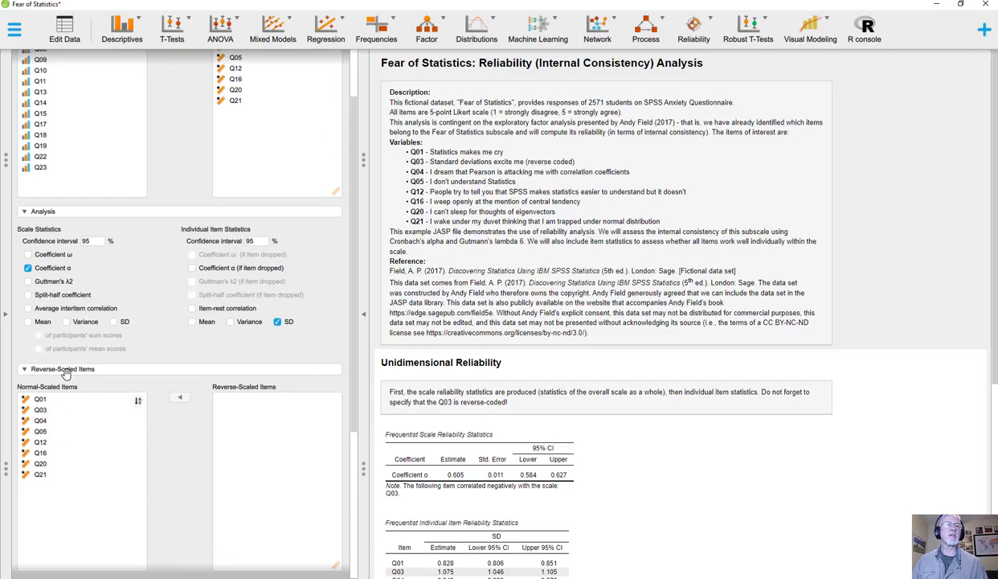
{"action": "scroll", "coordinate": [567, 354], "scroll_direction": "down", "scroll_amount": 3}
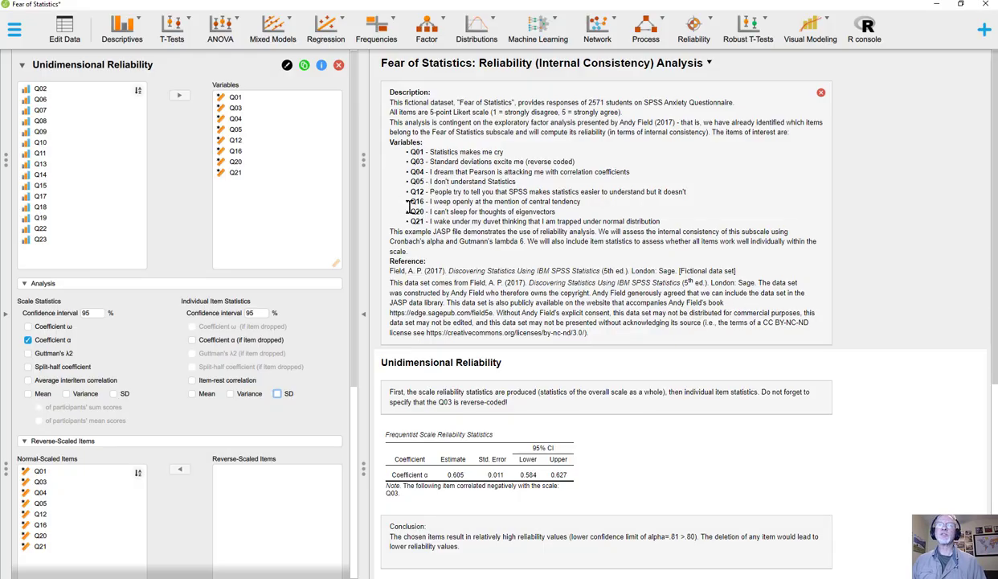
Add Coefficient ω to the scale statistics alongside Coefficient α, and item-rest correlation to the individual item statistics.
{"action": "scroll", "coordinate": [422, 213], "scroll_direction": "down", "scroll_amount": 3}
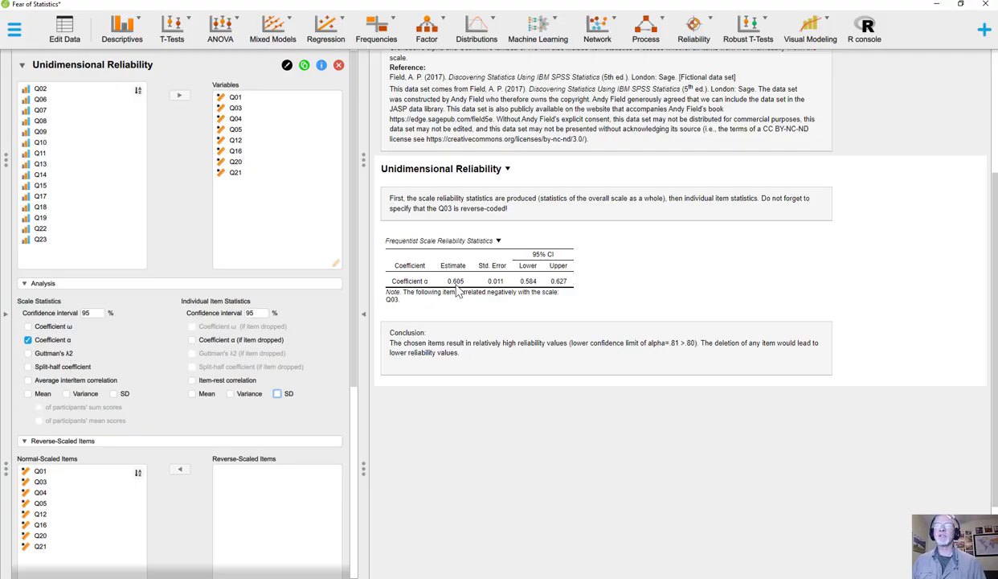
{"action": "left_click", "coordinate": [28, 338]}
{"action": "left_click", "coordinate": [28, 326]}
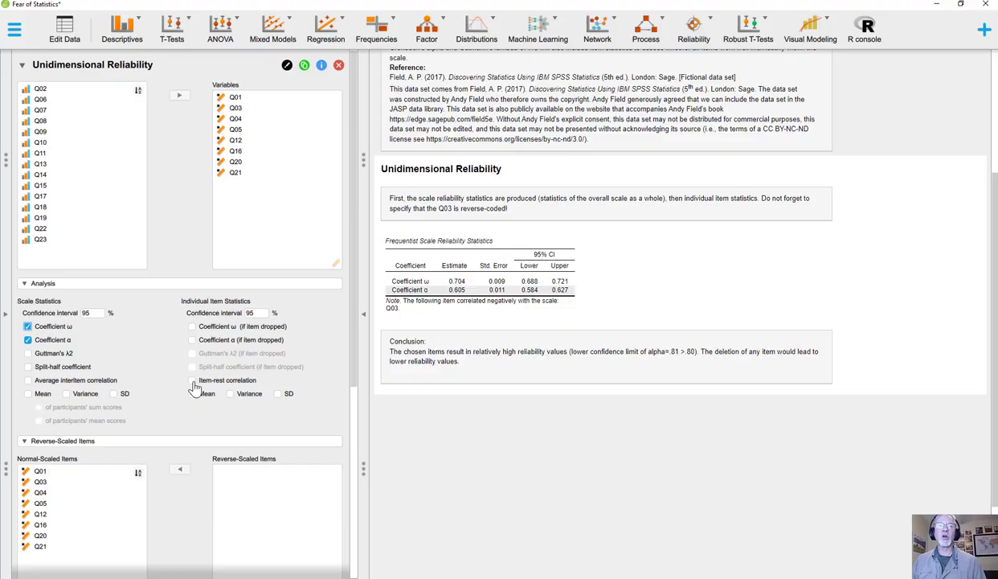
{"action": "left_click", "coordinate": [191, 379]}
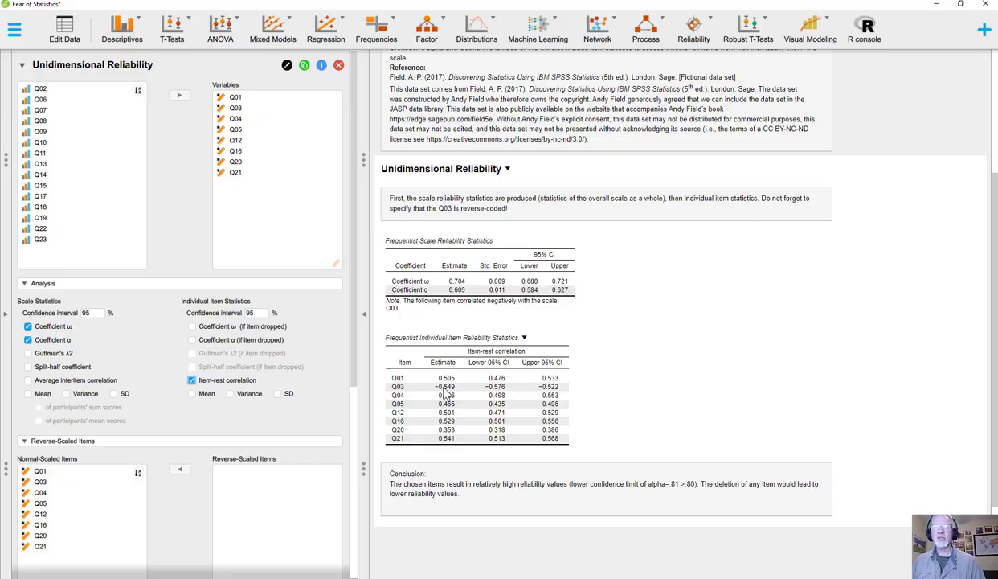
Move Q03 from the normal-scaled items to the reverse-scaled items.
{"action": "left_click", "coordinate": [72, 481]}
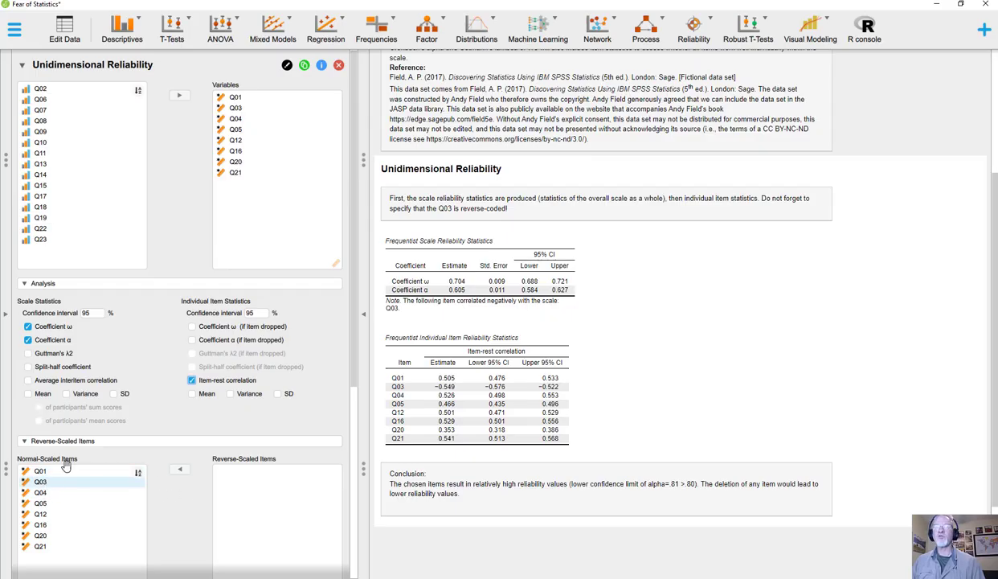
{"action": "left_click", "coordinate": [66, 467]}
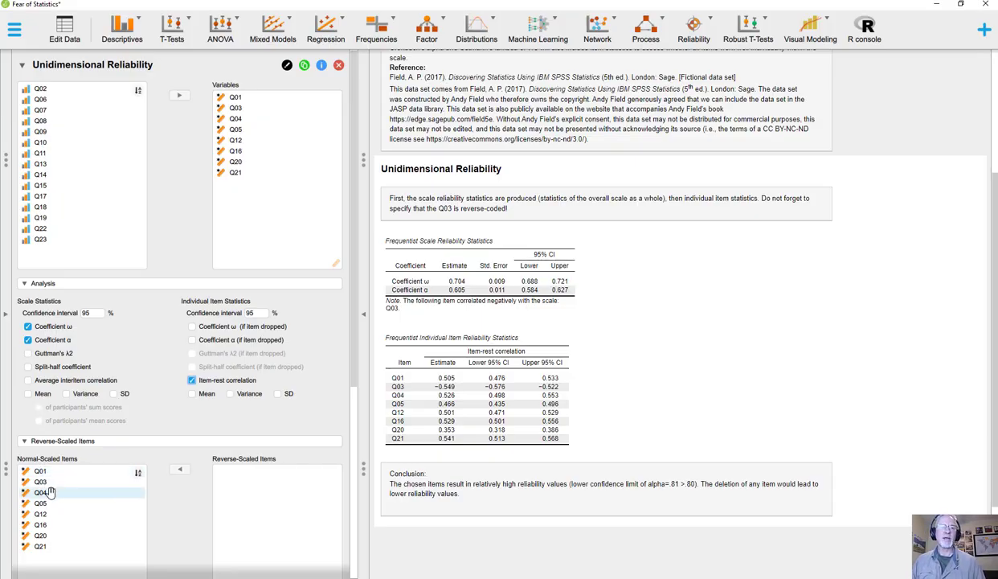
{"action": "scroll", "coordinate": [67, 530], "scroll_direction": "down", "scroll_amount": 3}
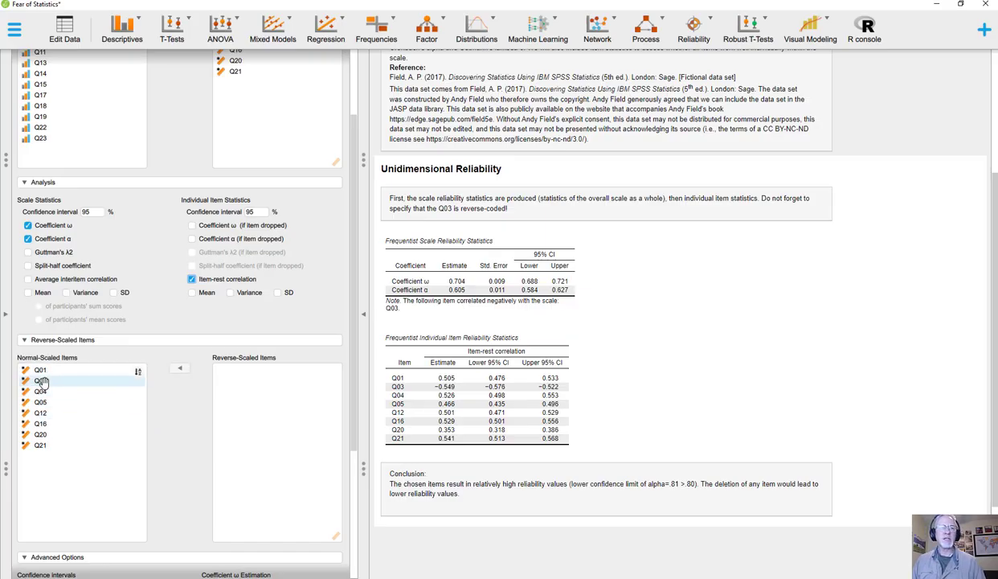
{"action": "left_click", "coordinate": [41, 379]}
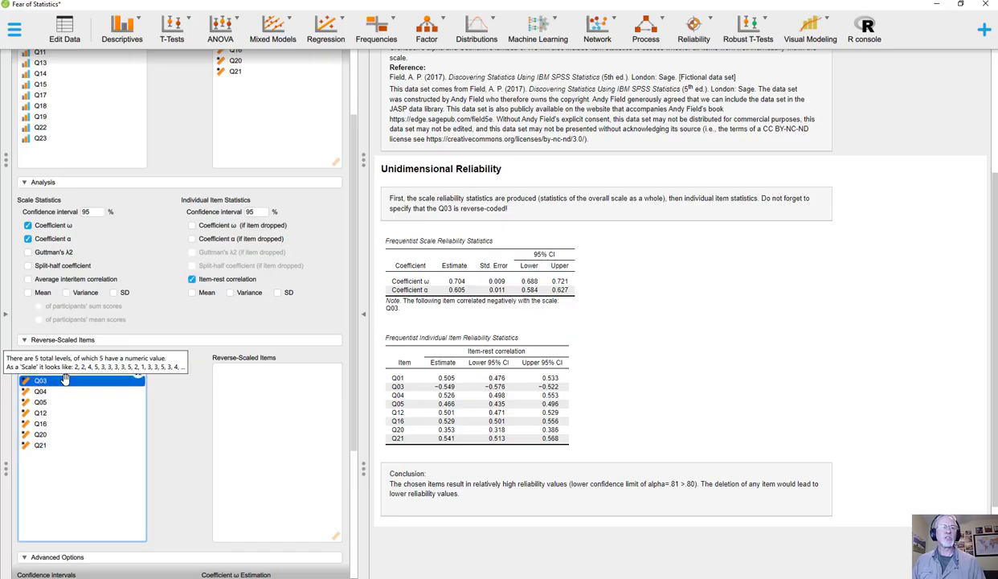
{"action": "left_click", "coordinate": [178, 371]}
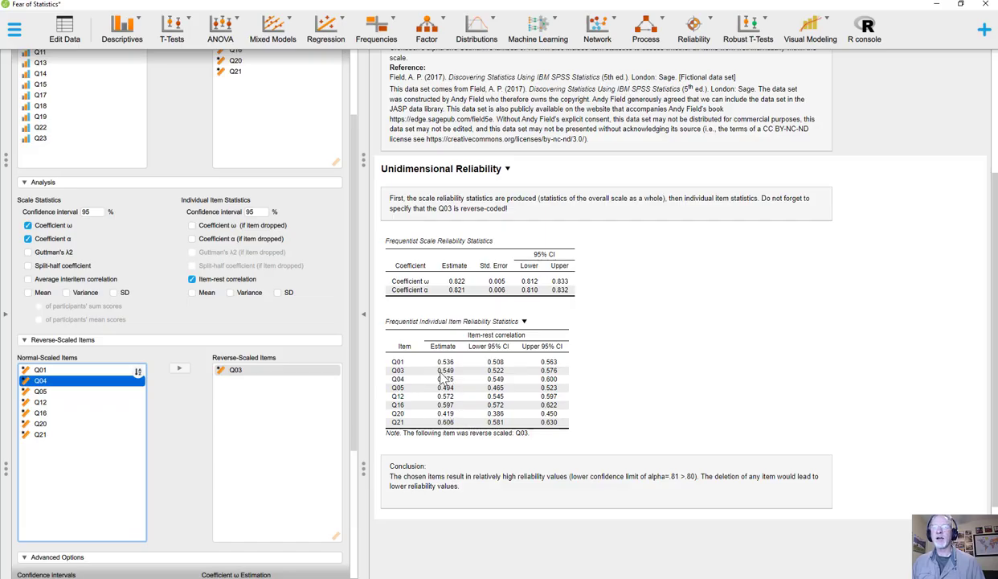
Return Q03 to the normal-scaled items and add Coefficient α (if item dropped) to the individual item statistics.
{"action": "left_click", "coordinate": [233, 370]}
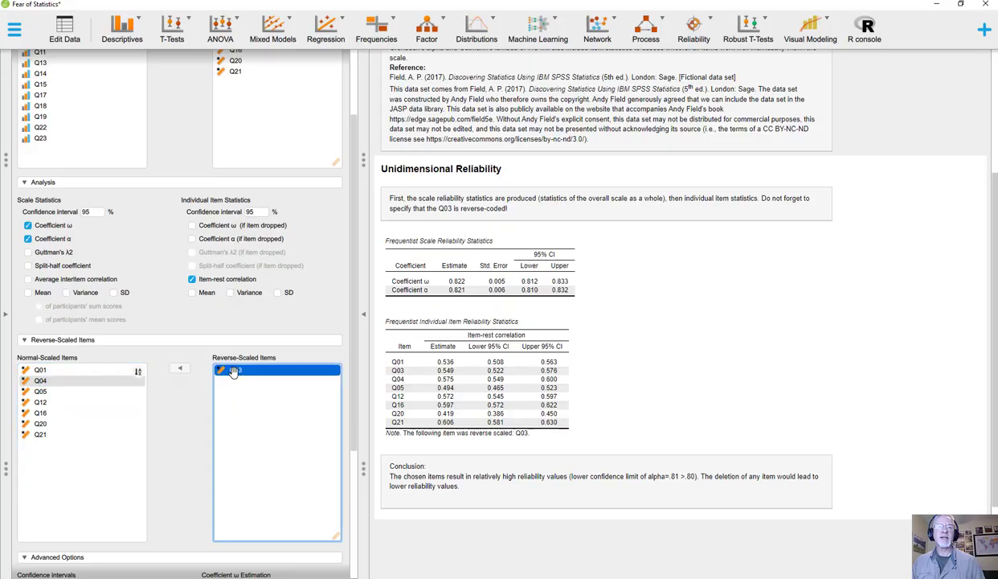
{"action": "left_click", "coordinate": [178, 369]}
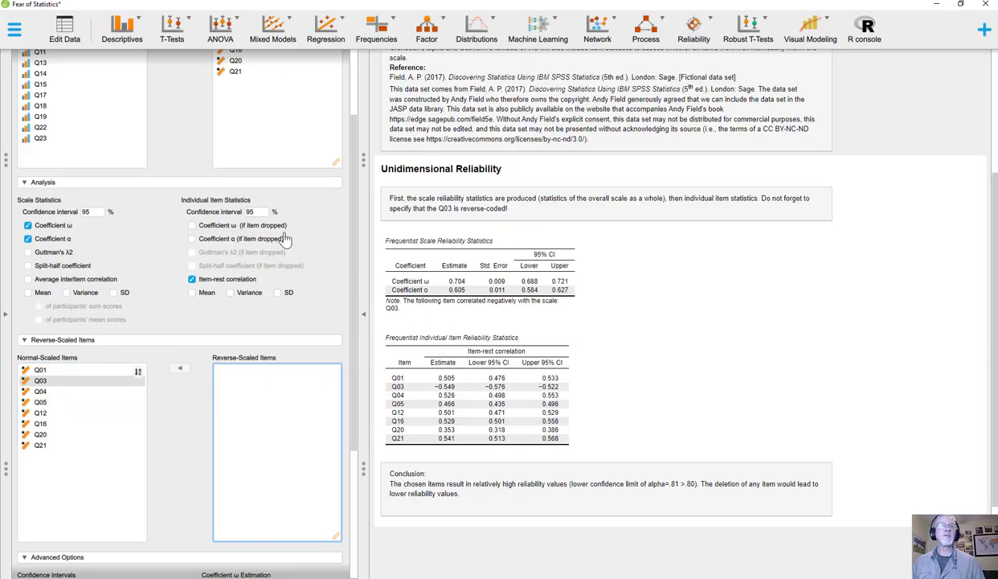
{"action": "left_click", "coordinate": [192, 239]}
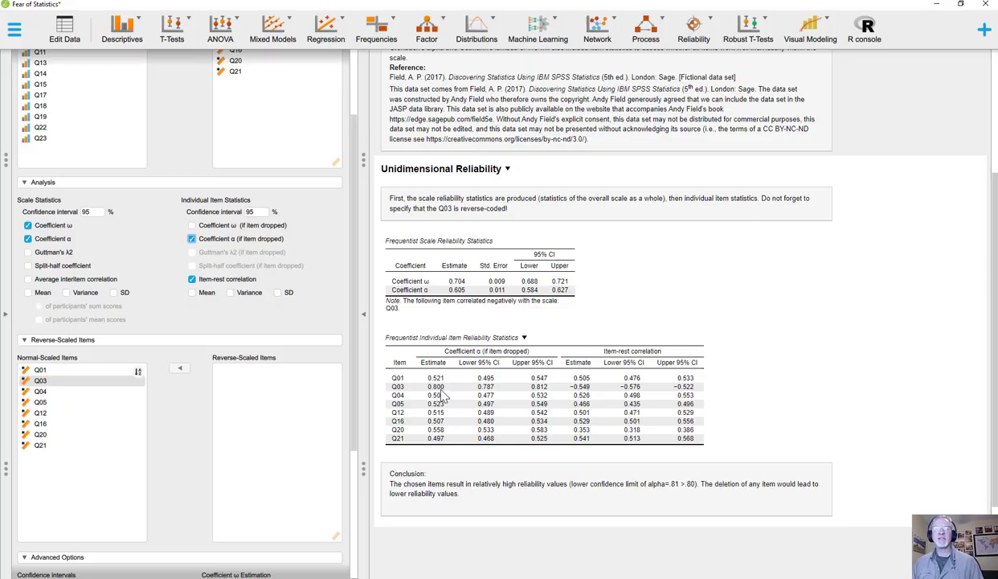
Assign Q03 to the reverse-scaled items again.
{"action": "left_click", "coordinate": [44, 388]}
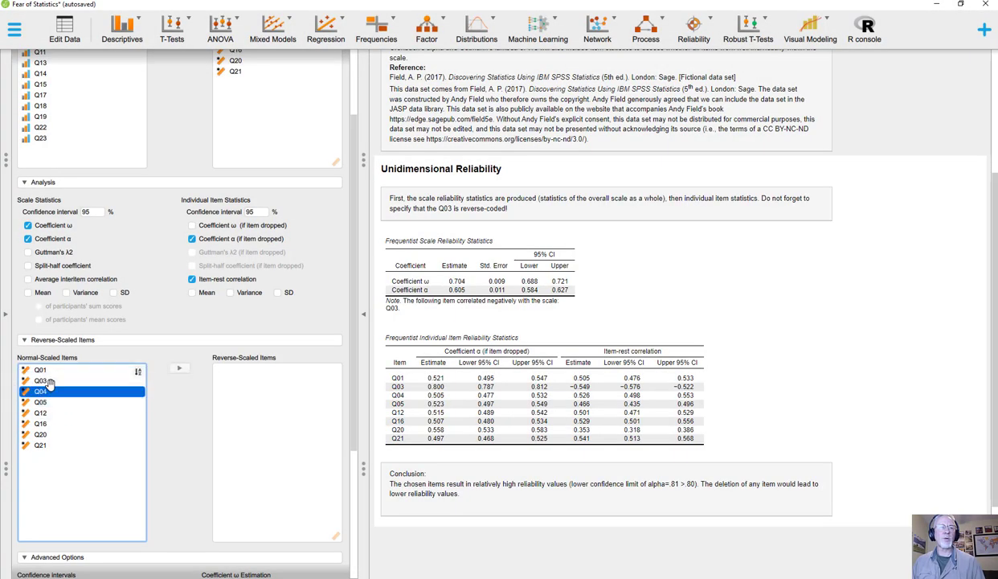
{"action": "left_click", "coordinate": [50, 381]}
{"action": "left_click", "coordinate": [182, 369]}
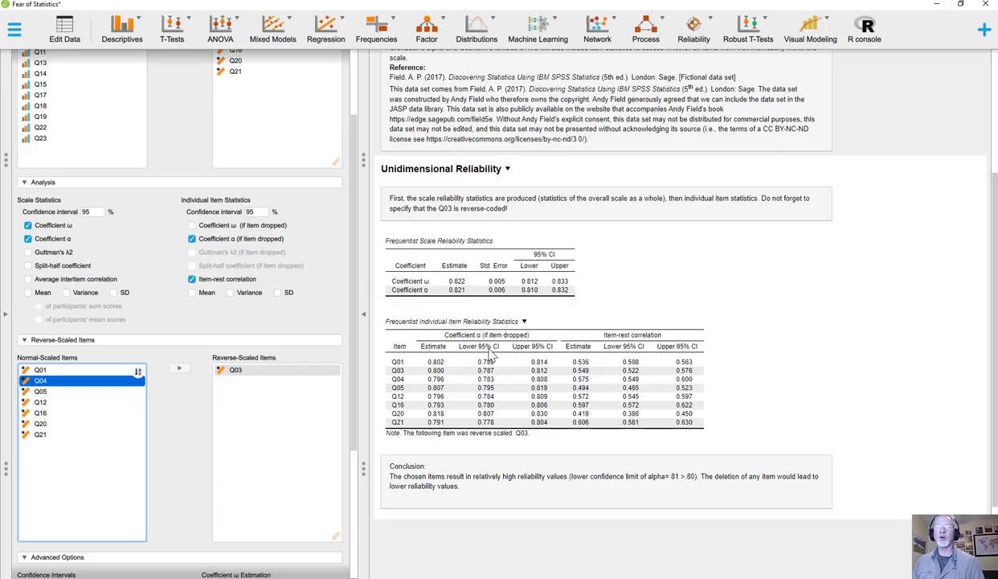
Enable the split-half scale coefficient, plus single factor model fit and standardized factor loadings for the Coefficient ω estimation.
{"action": "scroll", "coordinate": [322, 306], "scroll_direction": "down", "scroll_amount": 3}
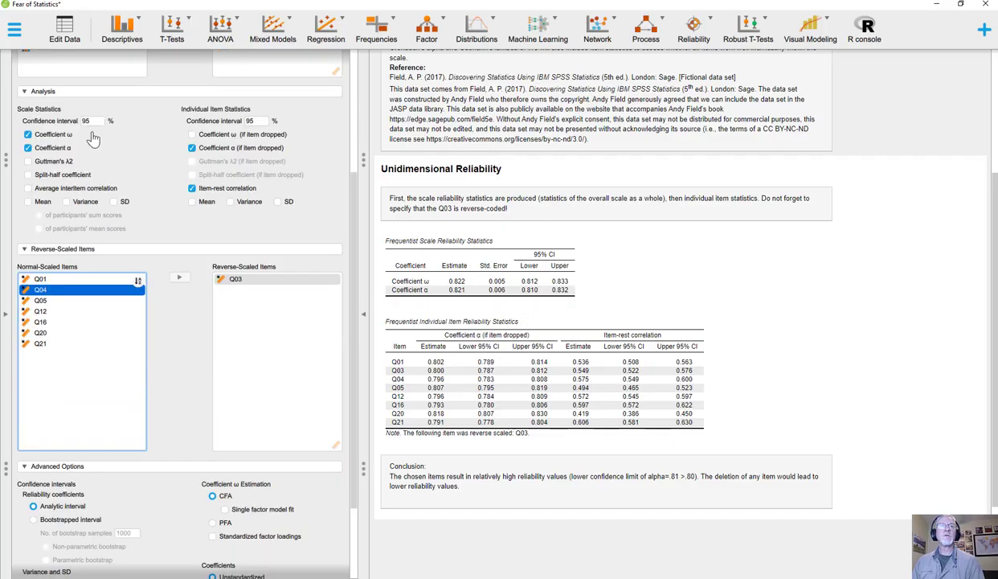
{"action": "left_click", "coordinate": [28, 174]}
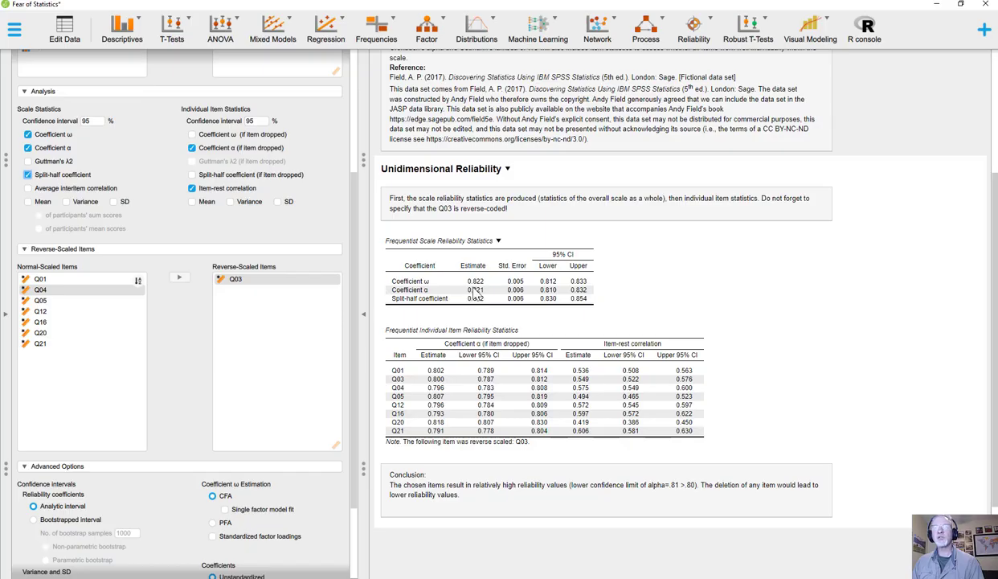
{"action": "scroll", "coordinate": [241, 389], "scroll_direction": "down", "scroll_amount": 3}
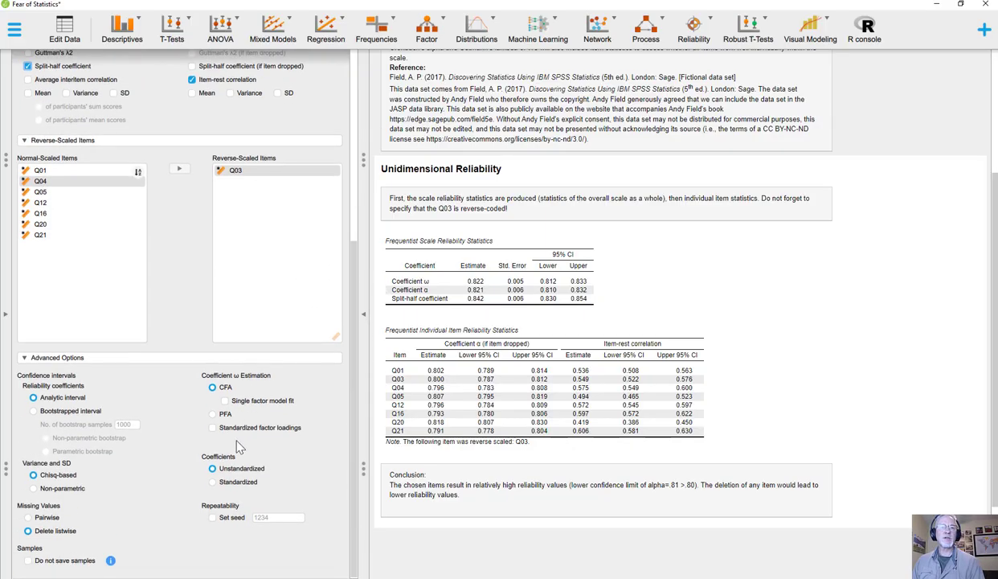
{"action": "left_click", "coordinate": [224, 400]}
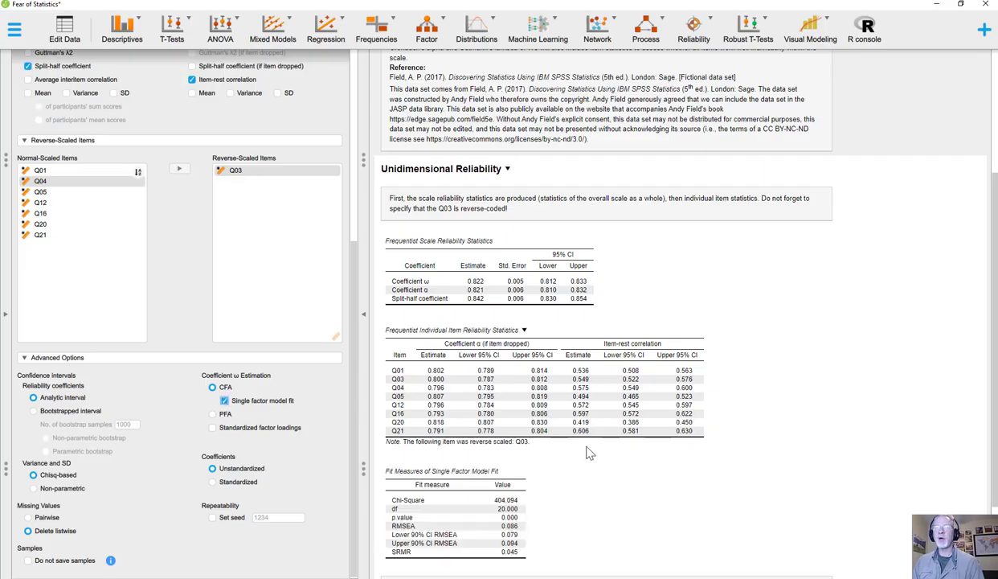
{"action": "scroll", "coordinate": [570, 451], "scroll_direction": "down", "scroll_amount": 2}
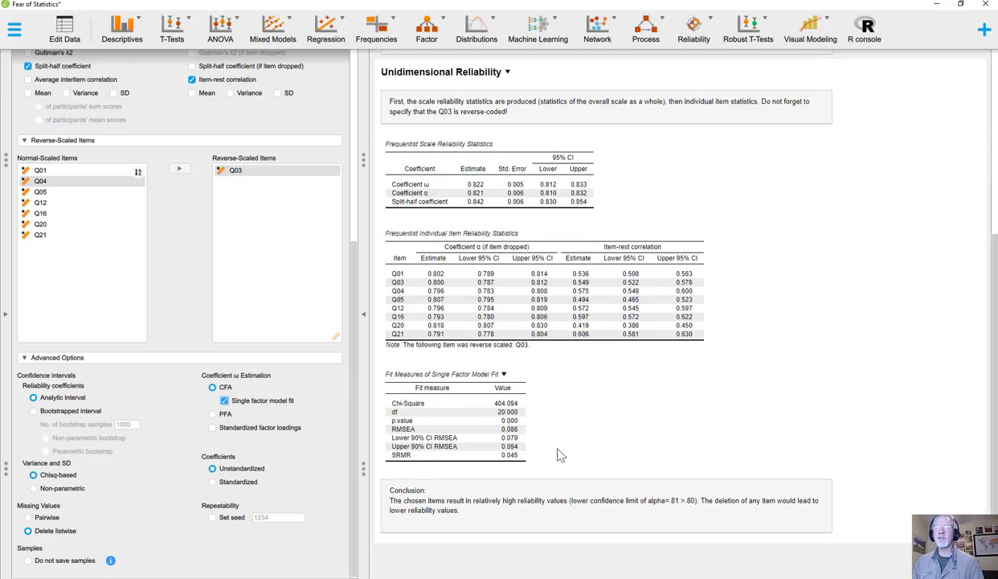
{"action": "left_click", "coordinate": [213, 430]}
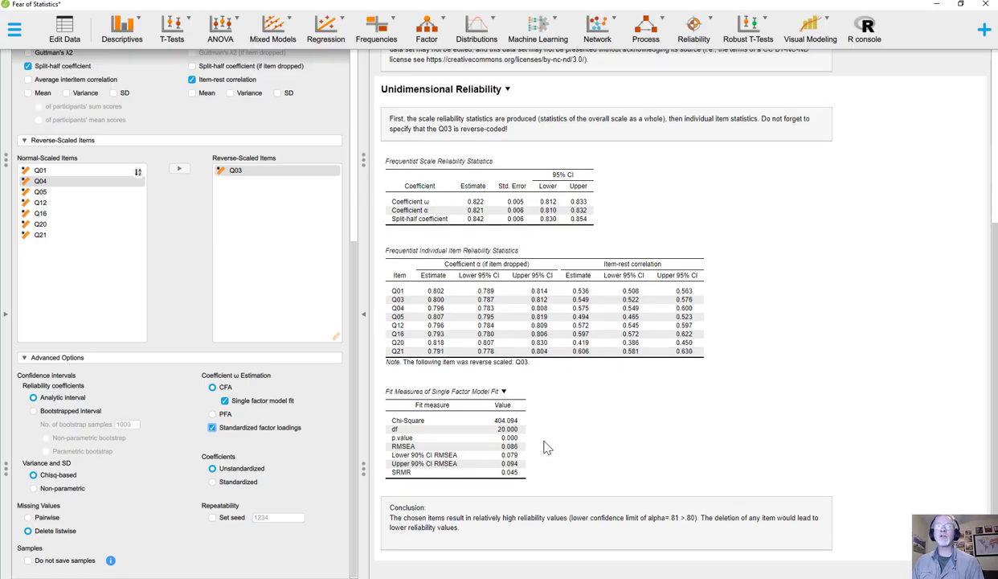
Switch the Coefficient ω estimation to PFA and back to CFA.
{"action": "left_click", "coordinate": [214, 414]}
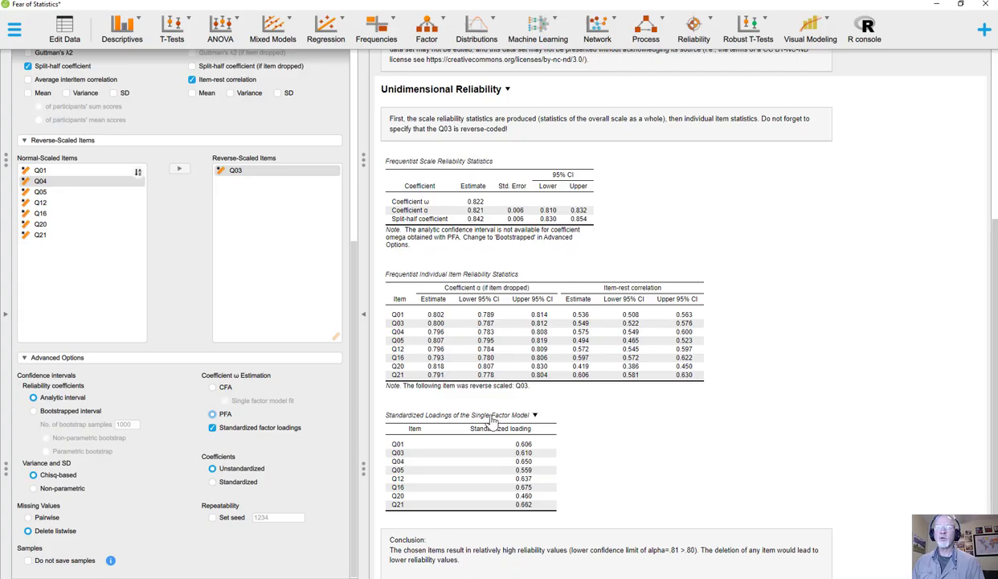
{"action": "left_click", "coordinate": [212, 387]}
Review the scale reliability, model fit and standardized loadings tables, along with the reverse-scaled item settings.
{"action": "scroll", "coordinate": [580, 426], "scroll_direction": "down", "scroll_amount": 1}
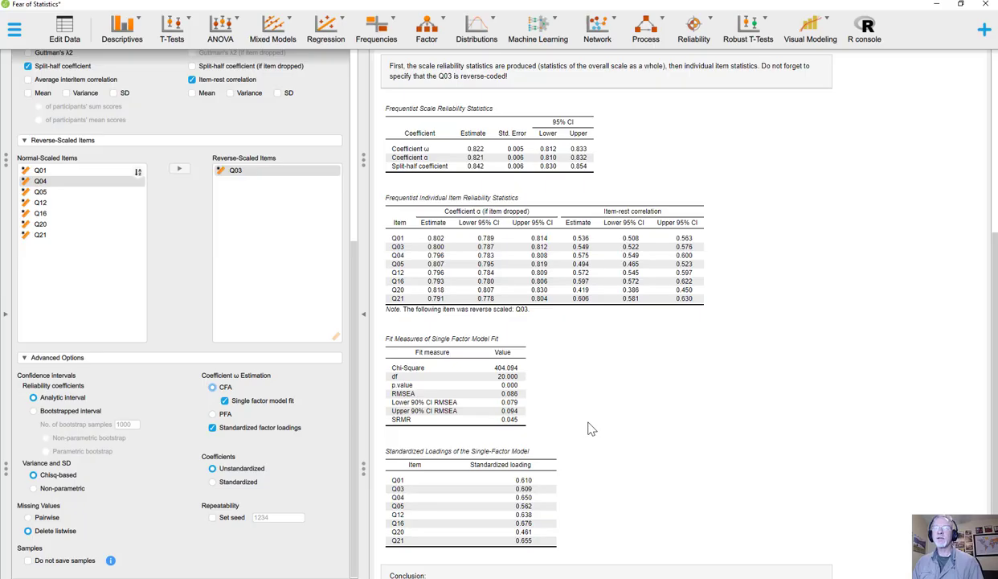
{"action": "scroll", "coordinate": [556, 450], "scroll_direction": "down", "scroll_amount": 1}
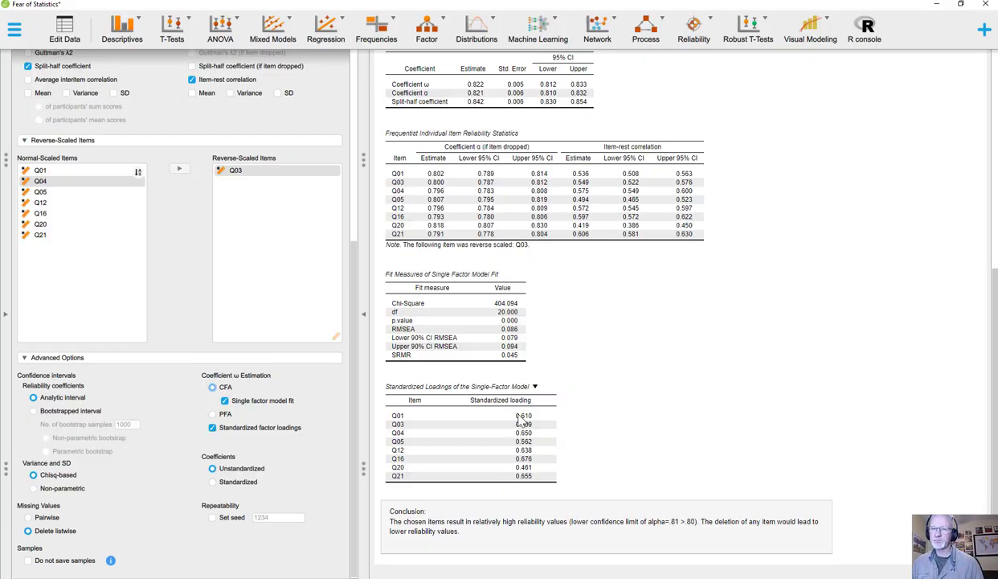
{"action": "scroll", "coordinate": [522, 418], "scroll_direction": "up", "scroll_amount": 3}
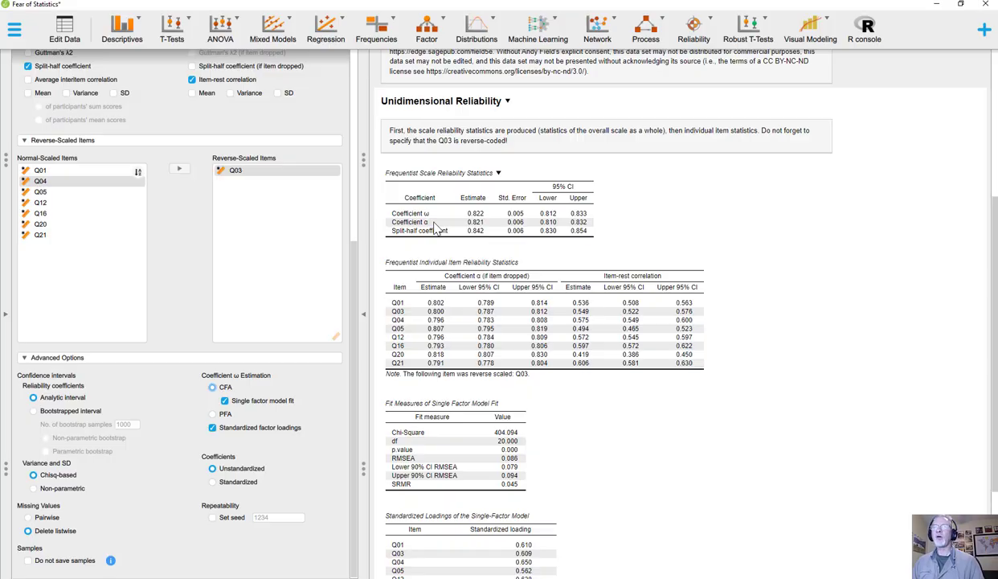
{"action": "scroll", "coordinate": [434, 227], "scroll_direction": "down", "scroll_amount": 3}
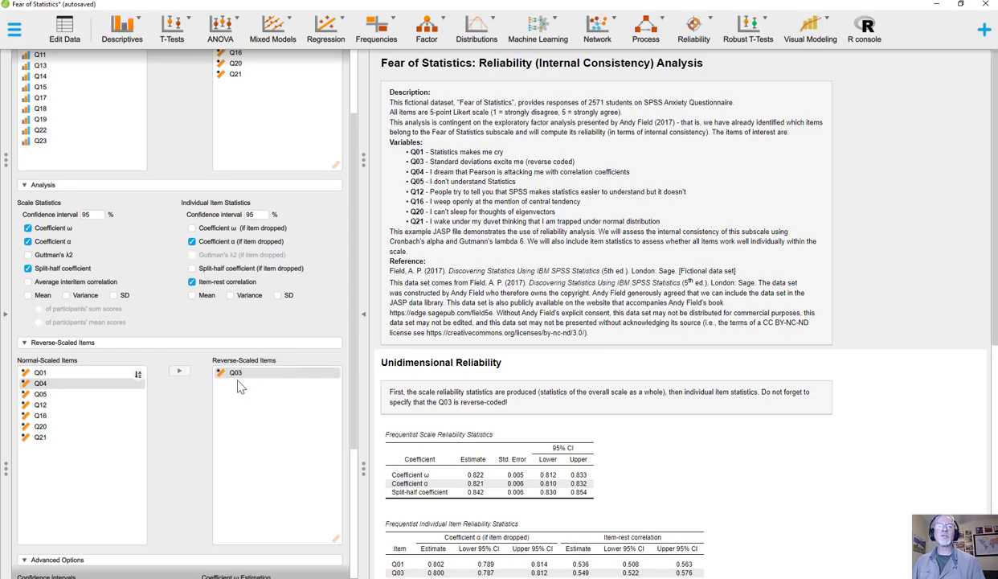
{"action": "scroll", "coordinate": [234, 372], "scroll_direction": "down", "scroll_amount": 2}
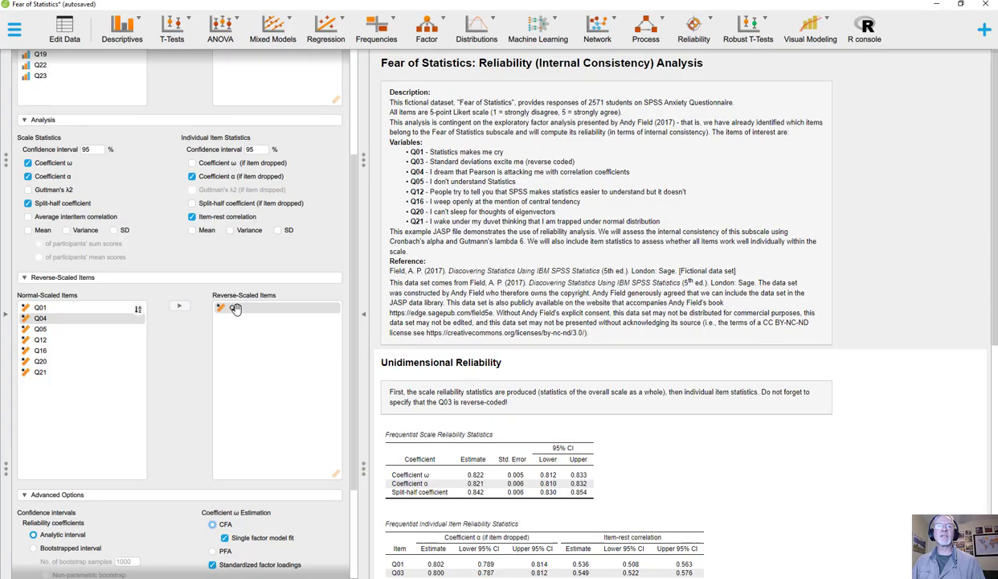
Return Q03 to the normal-scaled items and remove it from the variables of the reliability analysis.
{"action": "left_click", "coordinate": [228, 308]}
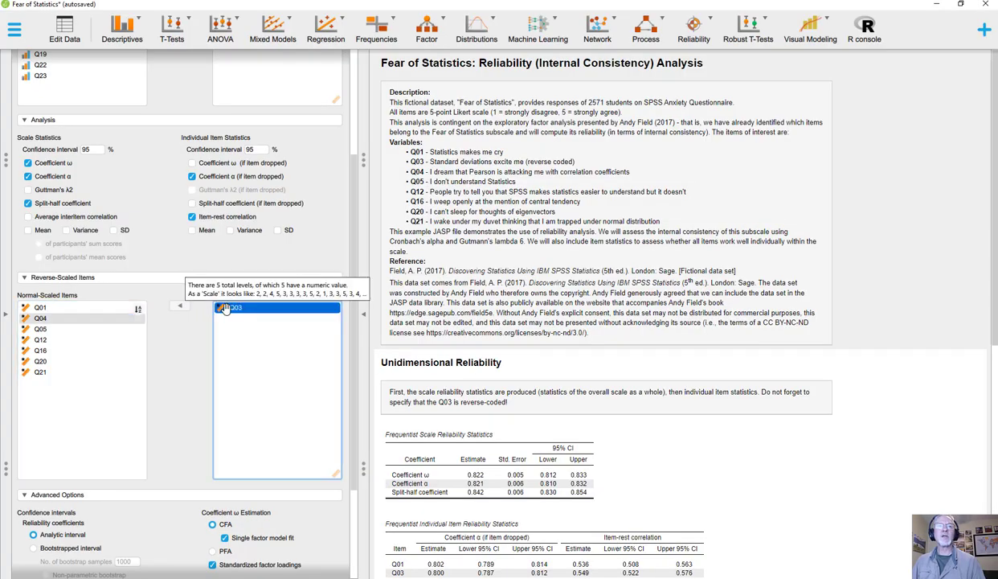
{"action": "left_click", "coordinate": [180, 306]}
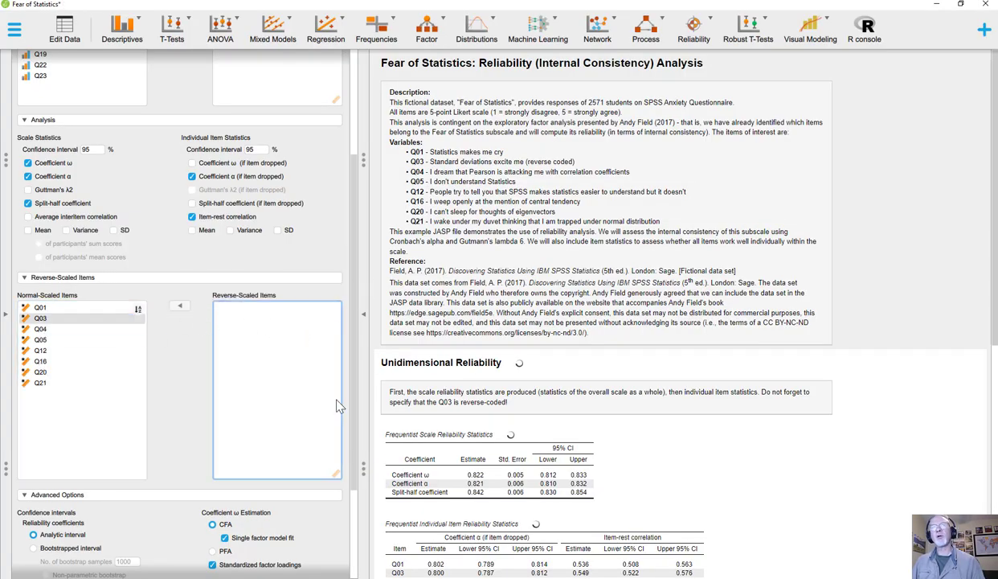
{"action": "scroll", "coordinate": [335, 397], "scroll_direction": "up", "scroll_amount": 5}
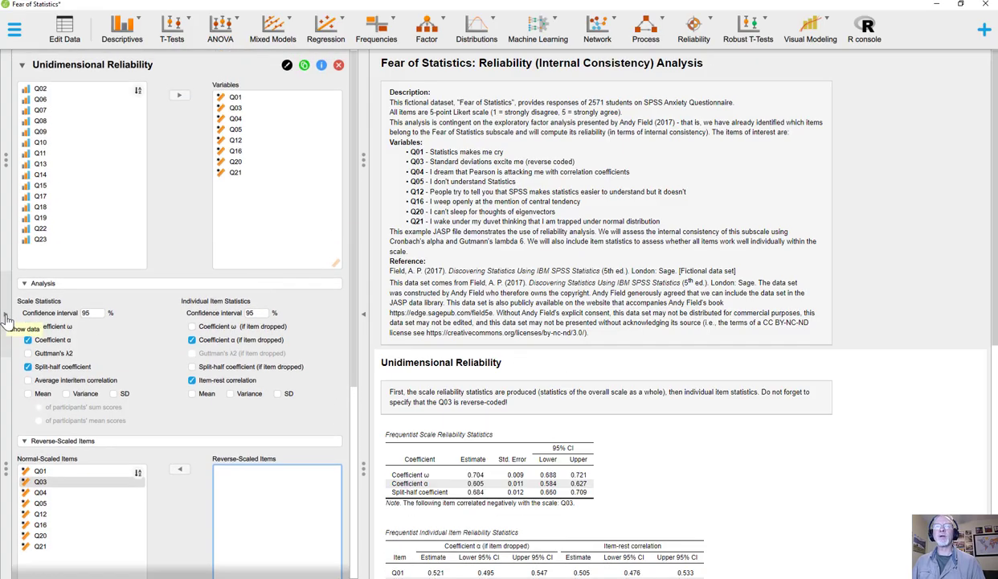
{"action": "scroll", "coordinate": [492, 399], "scroll_direction": "down", "scroll_amount": 3}
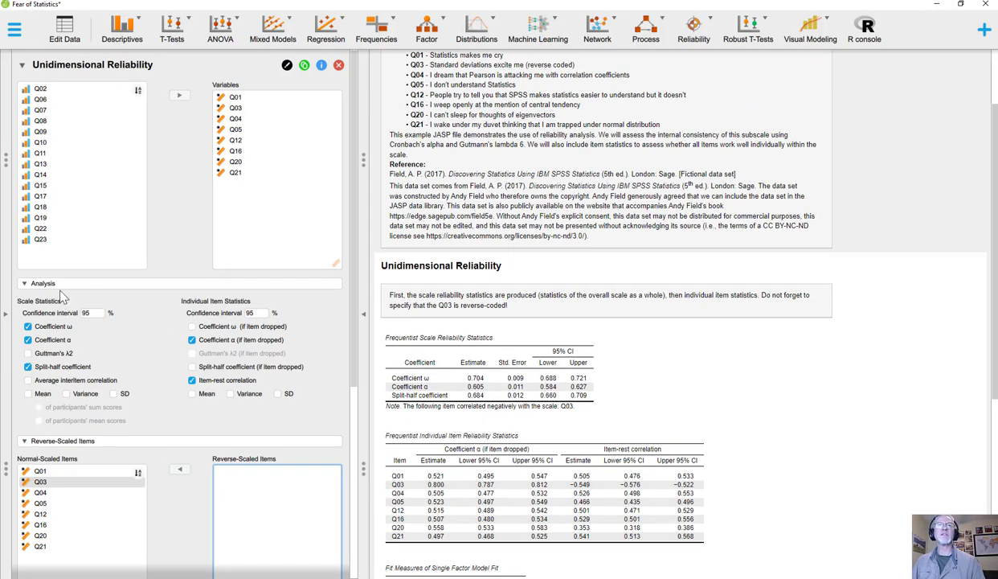
{"action": "left_click", "coordinate": [232, 107]}
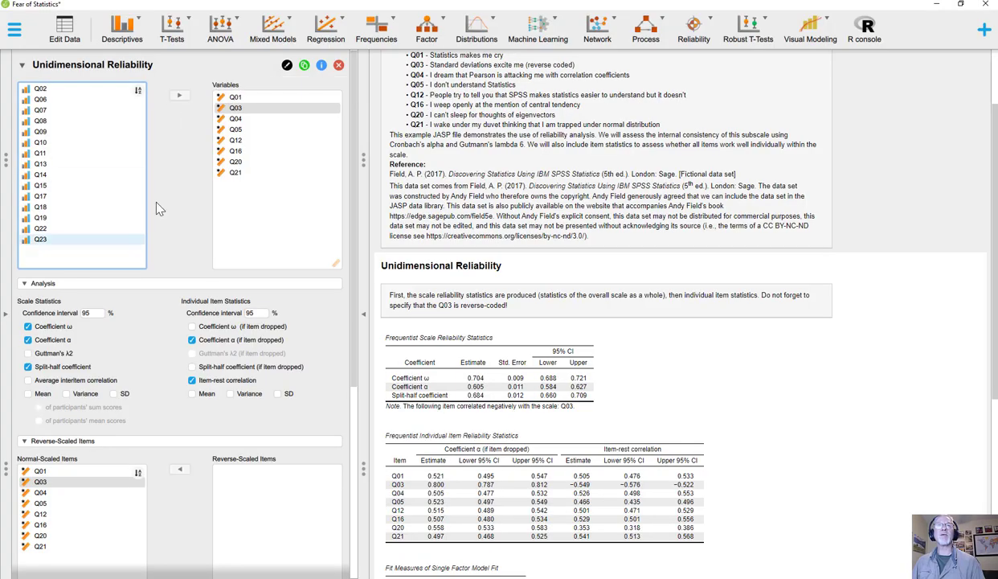
{"action": "left_click", "coordinate": [237, 109]}
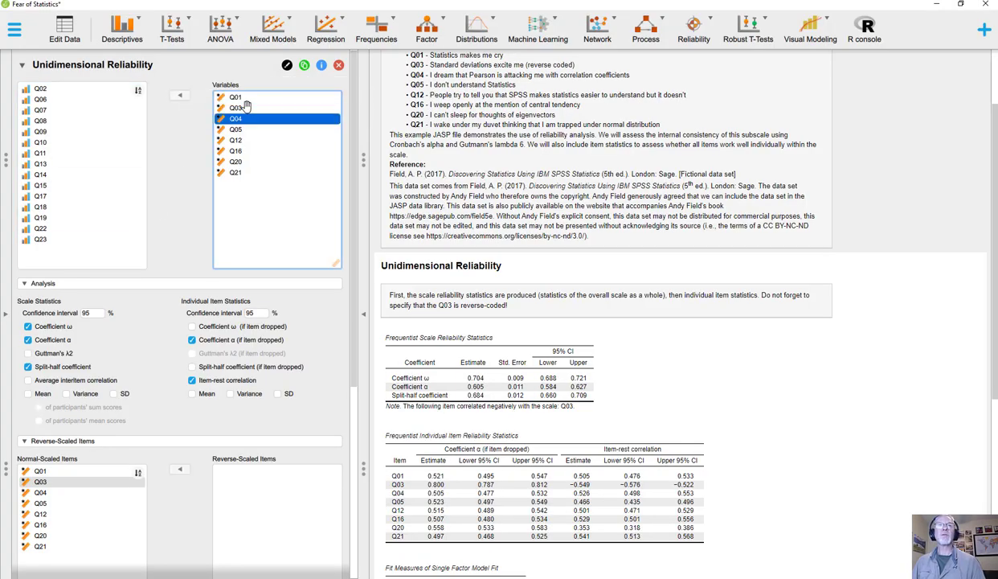
{"action": "left_click", "coordinate": [180, 95]}
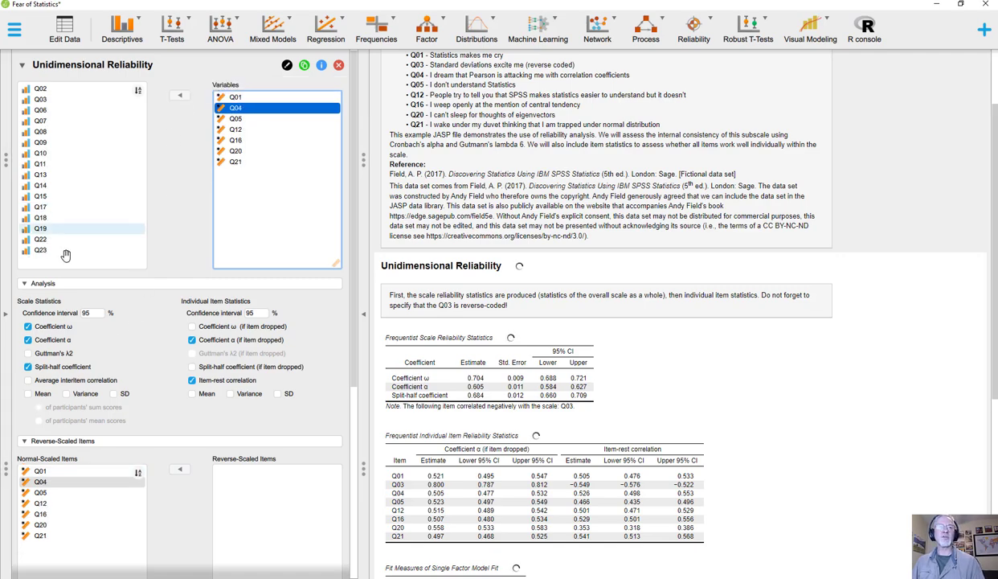
Add a computed column of type Scale named RQ03 to the data, defined with R code.
{"action": "left_click", "coordinate": [6, 315]}
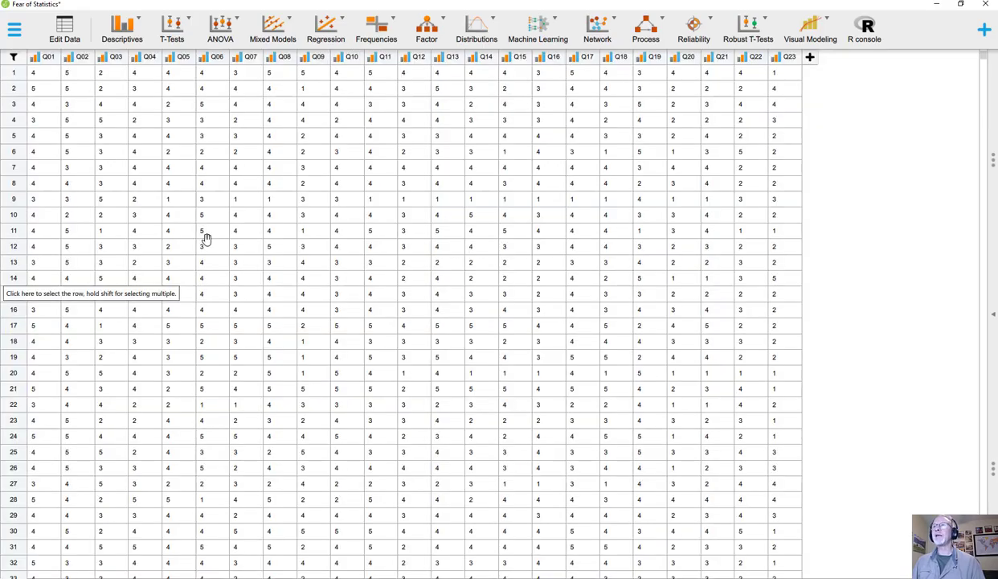
{"action": "left_click", "coordinate": [811, 61]}
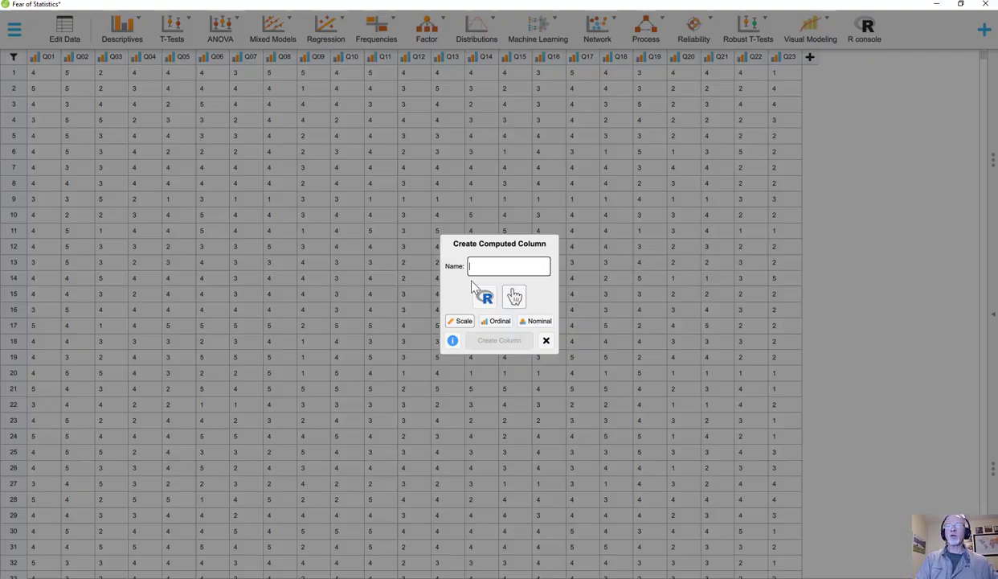
{"action": "type", "text": "R"}
{"action": "key", "text": "BackSpace"}
{"action": "type", "text": "RQ"}
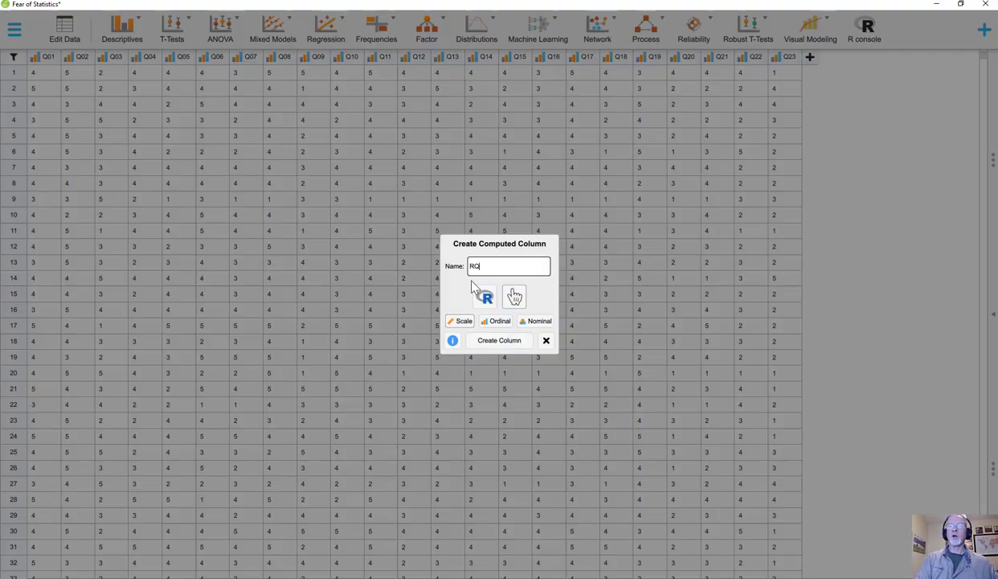
{"action": "type", "text": "03"}
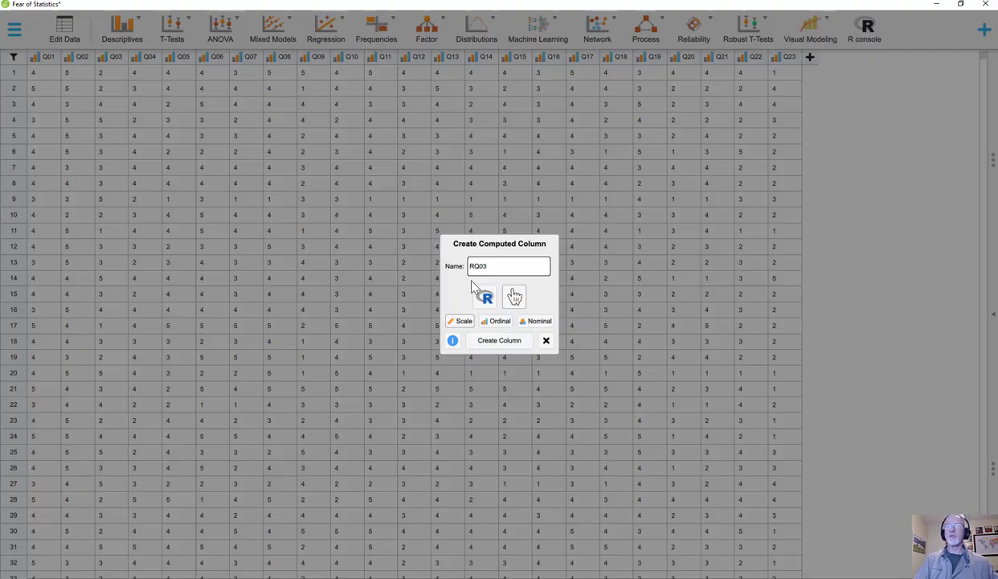
{"action": "left_click", "coordinate": [500, 342]}
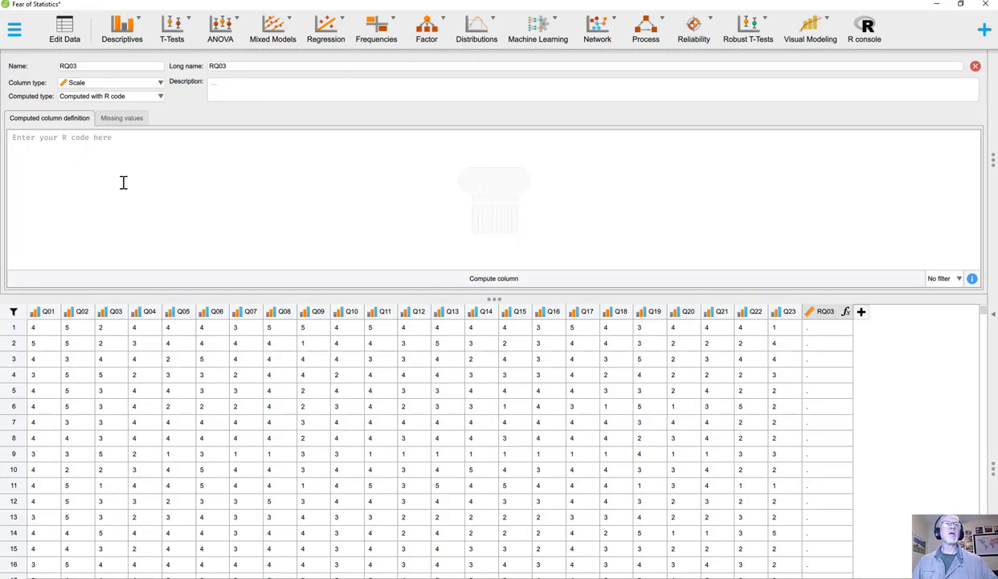
Define RQ03 with the R code 6-Q03.scale, compute the column and close its definition.
{"action": "left_click", "coordinate": [36, 139]}
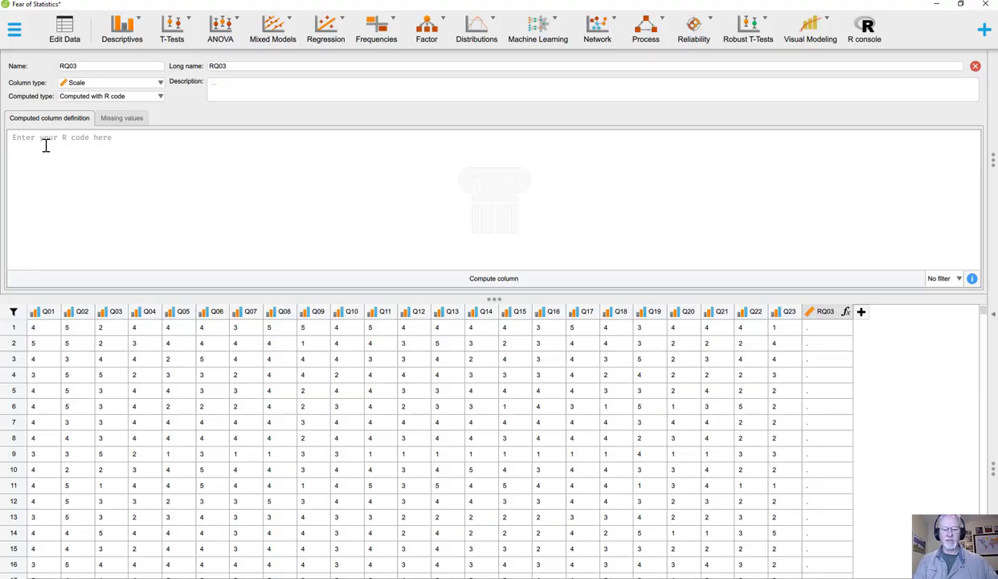
{"action": "type", "text": "6-Q03"}
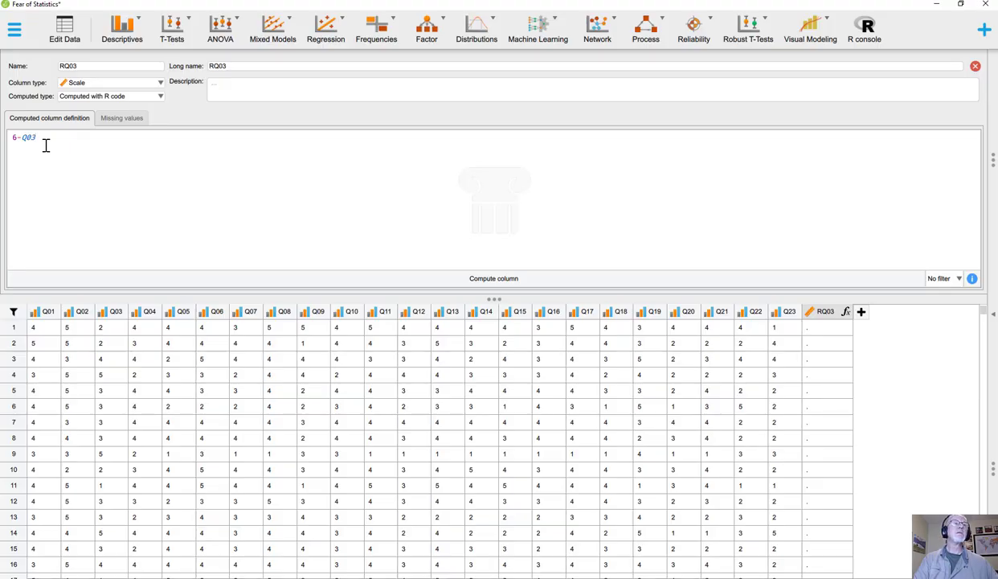
{"action": "type", "text": "e"}
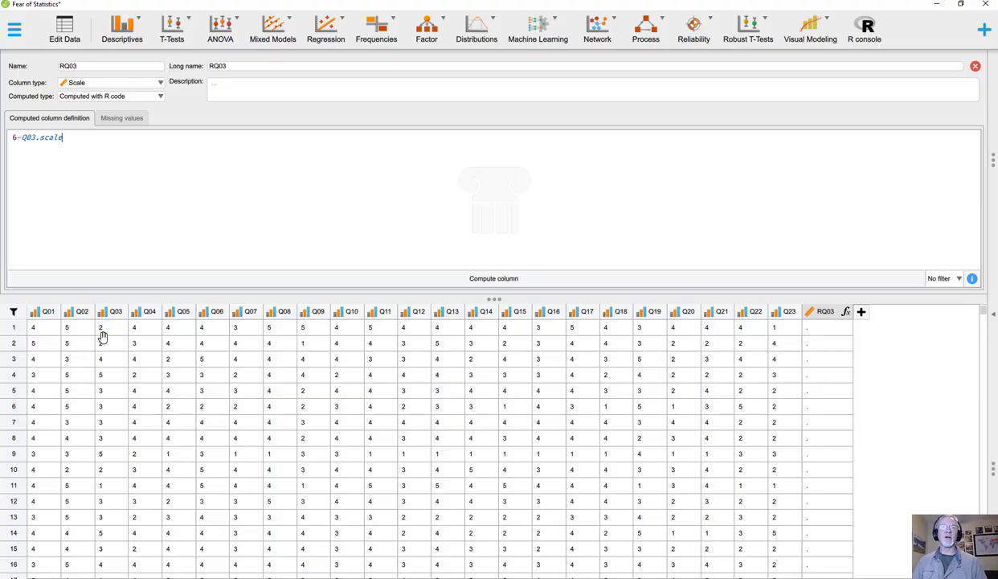
{"action": "left_click", "coordinate": [476, 279]}
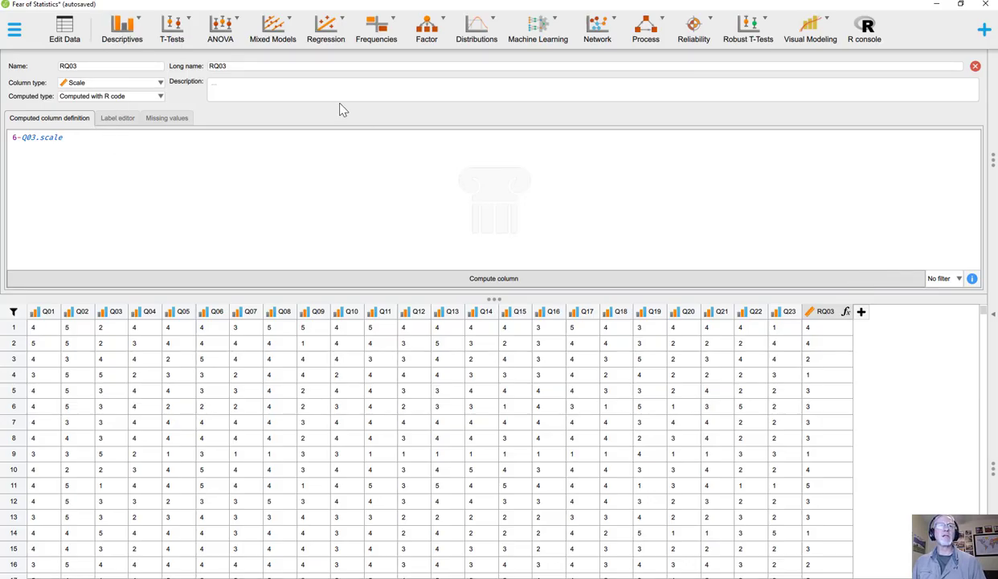
{"action": "left_click", "coordinate": [975, 68]}
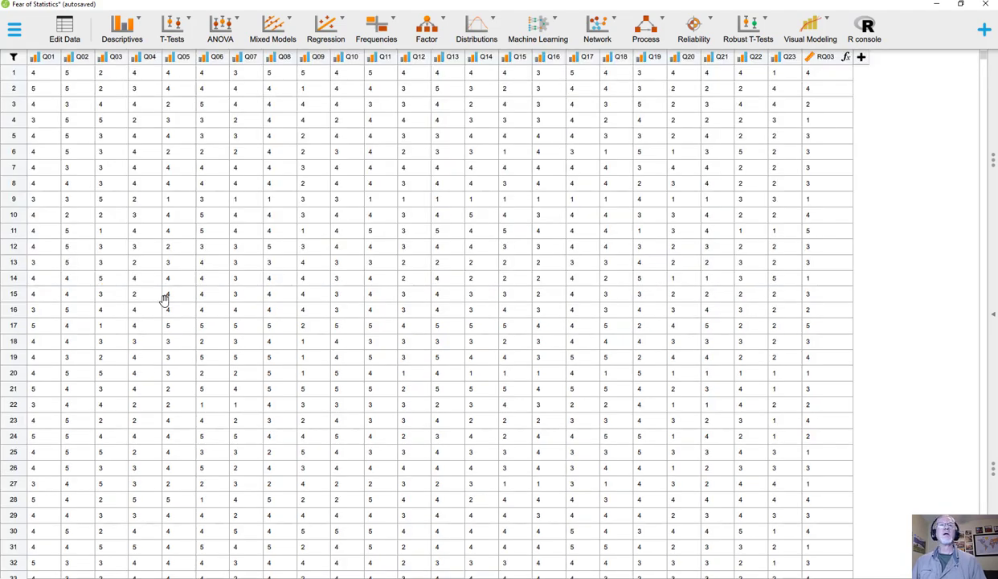
Return to the reliability analysis and add RQ03 to its variables.
{"action": "left_click", "coordinate": [994, 324]}
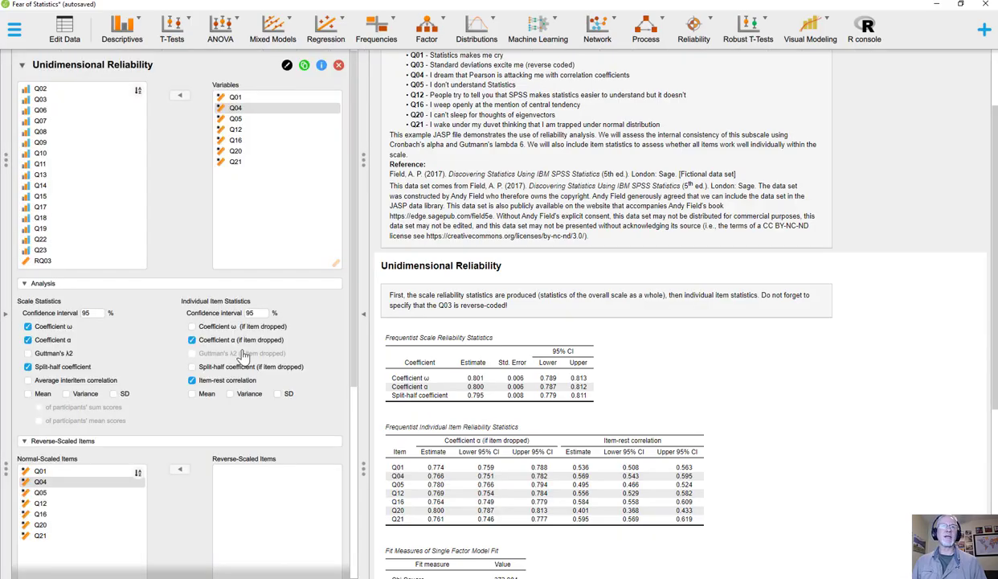
{"action": "left_click", "coordinate": [43, 261]}
{"action": "left_click", "coordinate": [180, 95]}
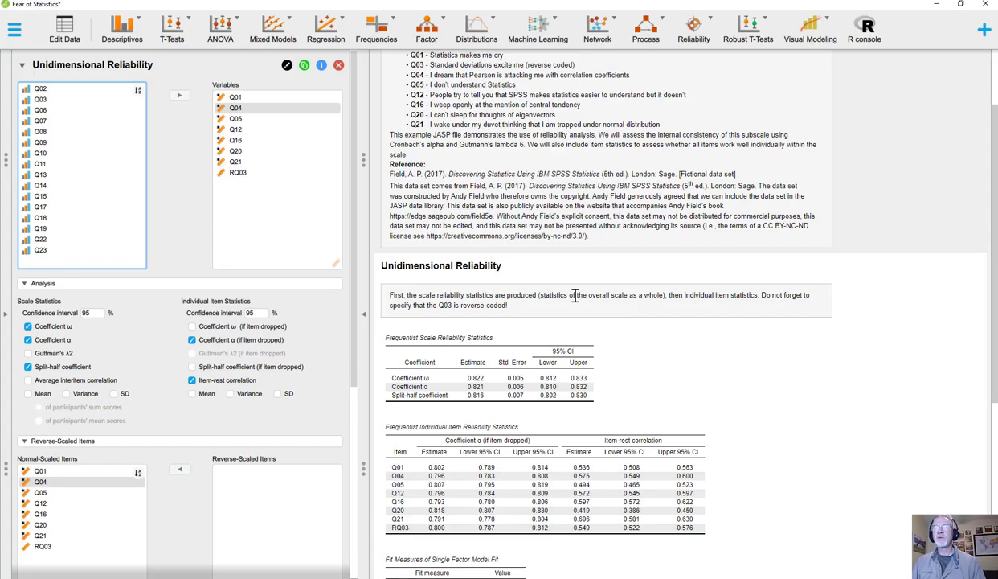
Review the scale reliability, item reliability, single-factor fit and standardized loadings tables with RQ03 included.
{"action": "scroll", "coordinate": [563, 294], "scroll_direction": "down", "scroll_amount": 3}
{"action": "scroll", "coordinate": [499, 289], "scroll_direction": "down", "scroll_amount": 1}
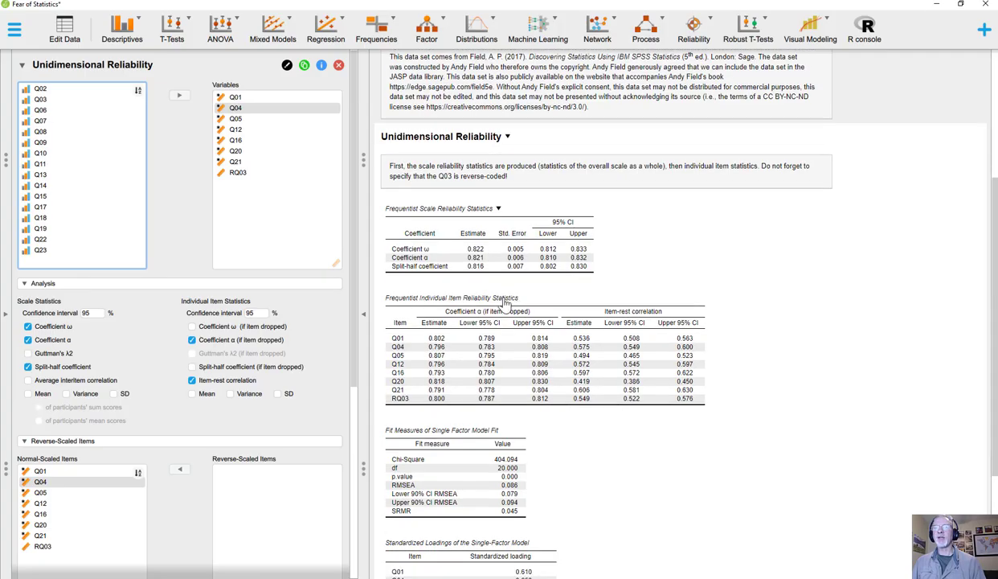
{"action": "scroll", "coordinate": [468, 406], "scroll_direction": "down", "scroll_amount": 3}
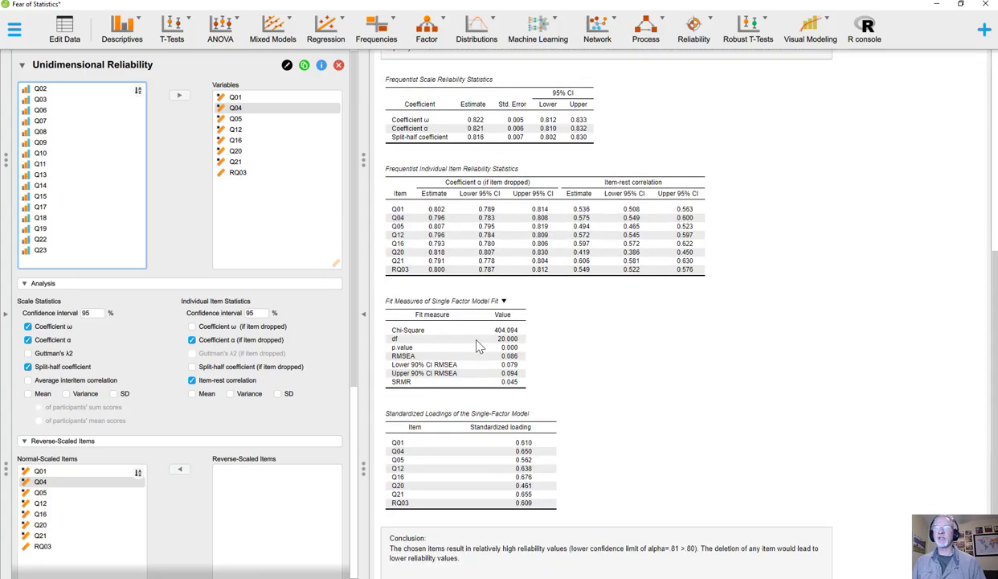
{"action": "scroll", "coordinate": [489, 518], "scroll_direction": "down", "scroll_amount": 1}
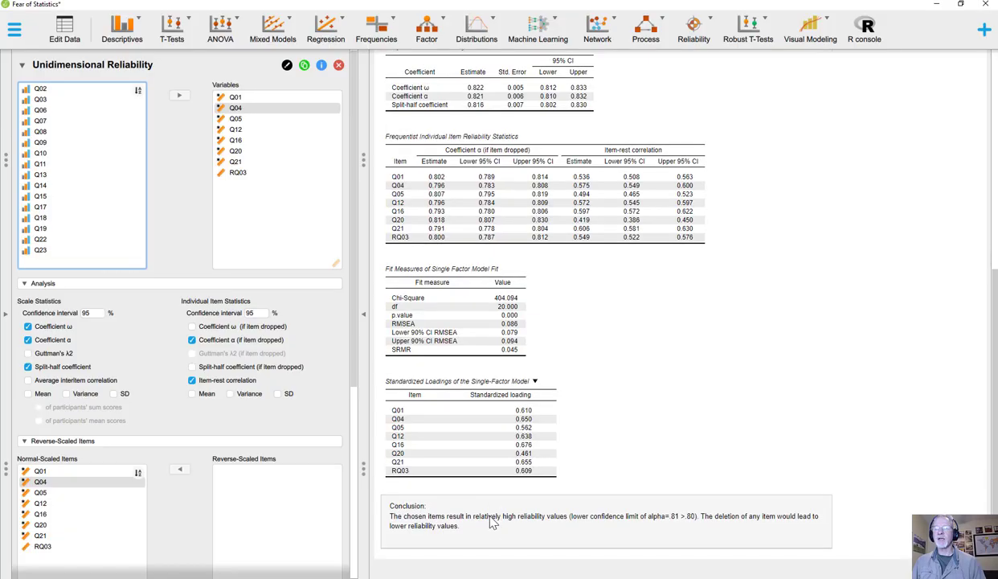
{"action": "scroll", "coordinate": [490, 514], "scroll_direction": "up", "scroll_amount": 1}
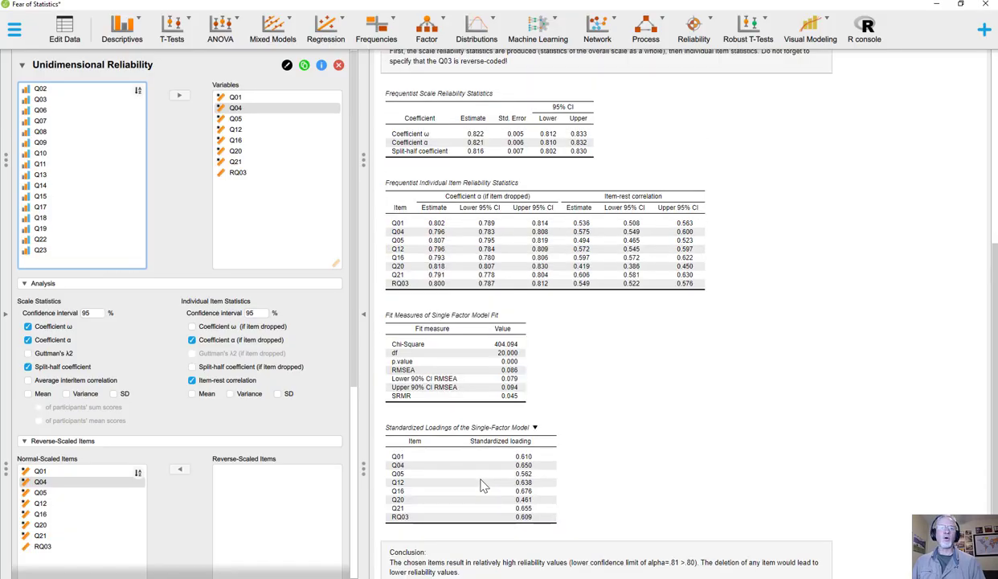
{"action": "scroll", "coordinate": [482, 485], "scroll_direction": "up", "scroll_amount": 3}
{"action": "scroll", "coordinate": [494, 479], "scroll_direction": "down", "scroll_amount": 2}
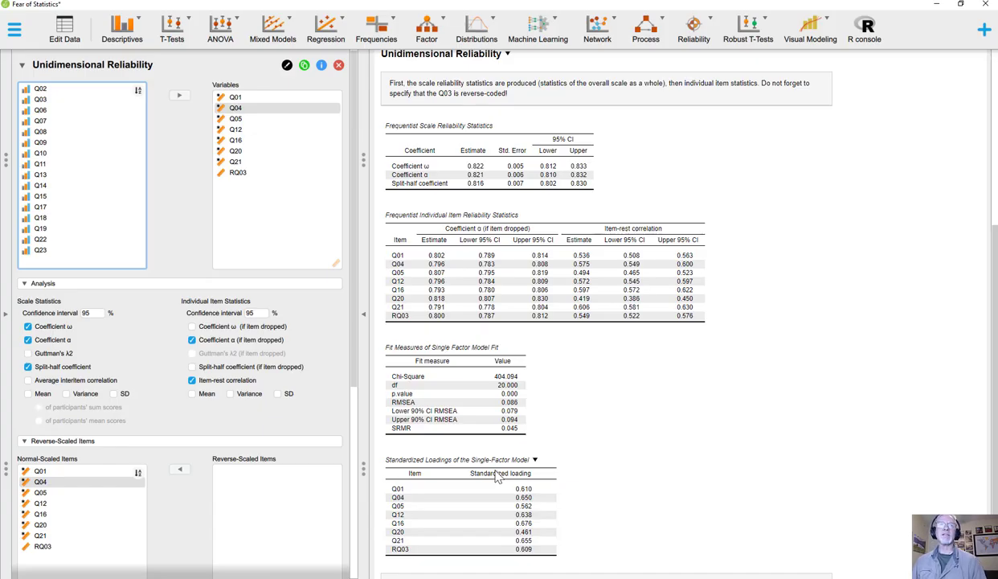
{"action": "scroll", "coordinate": [498, 476], "scroll_direction": "up", "scroll_amount": 6}
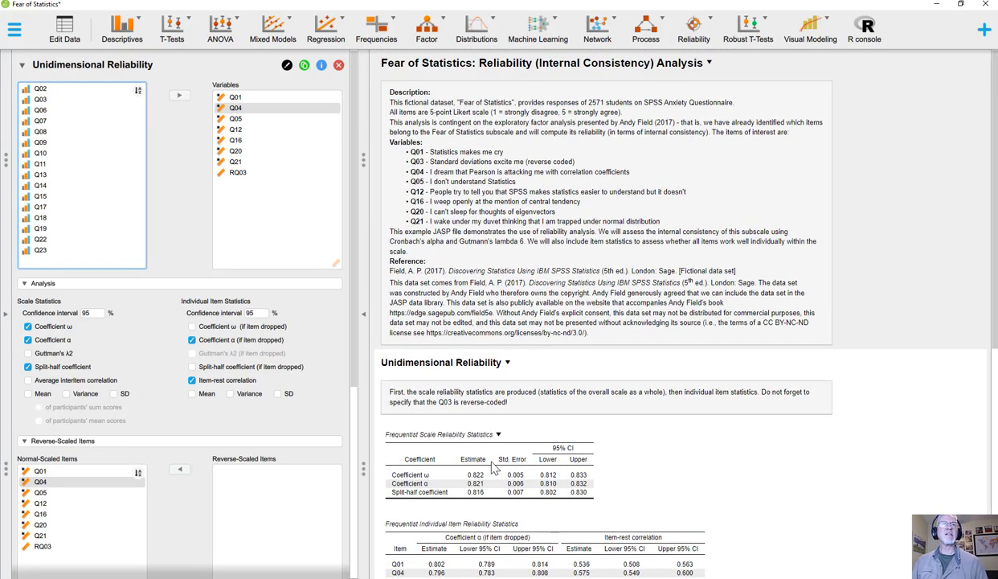